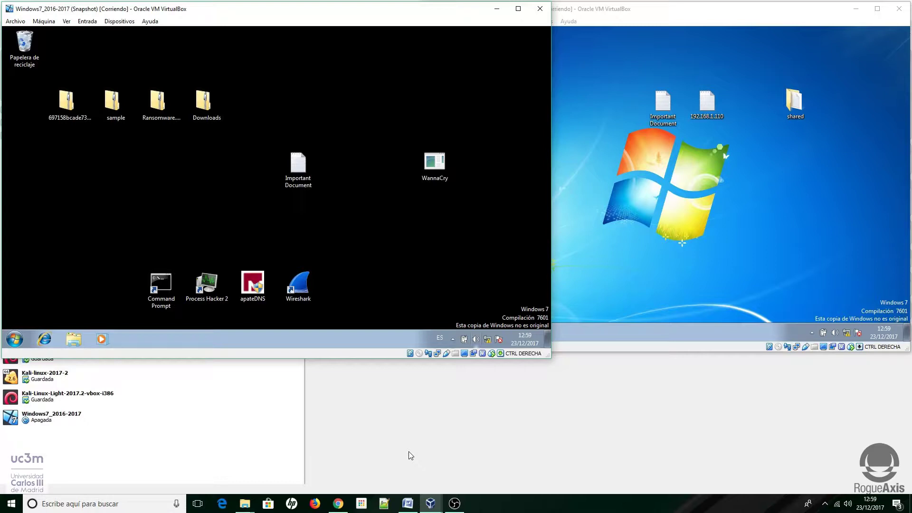
Open the network diagram and highlight the 192.168.1.0/24 network and its name wannacry.
{"action": "left_click", "coordinate": [407, 504]}
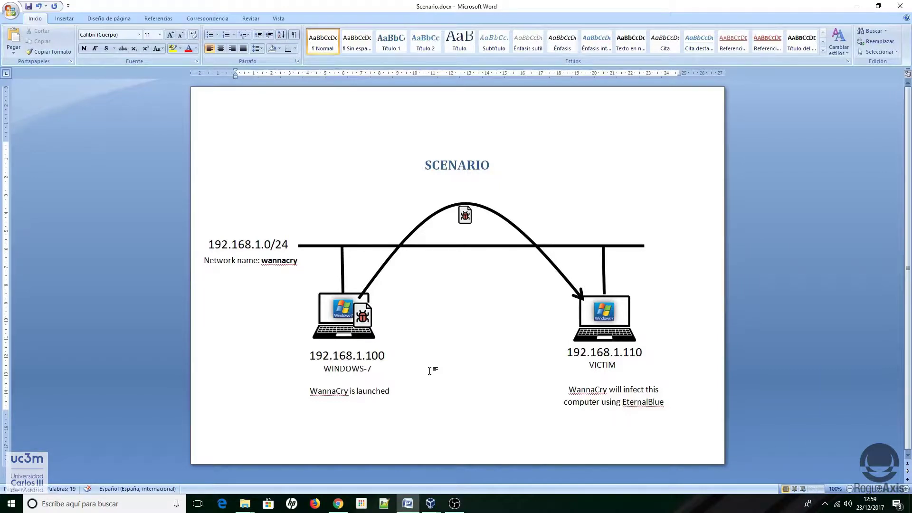
{"action": "left_click_drag", "start_coordinate": [209, 244], "coordinate": [288, 246]}
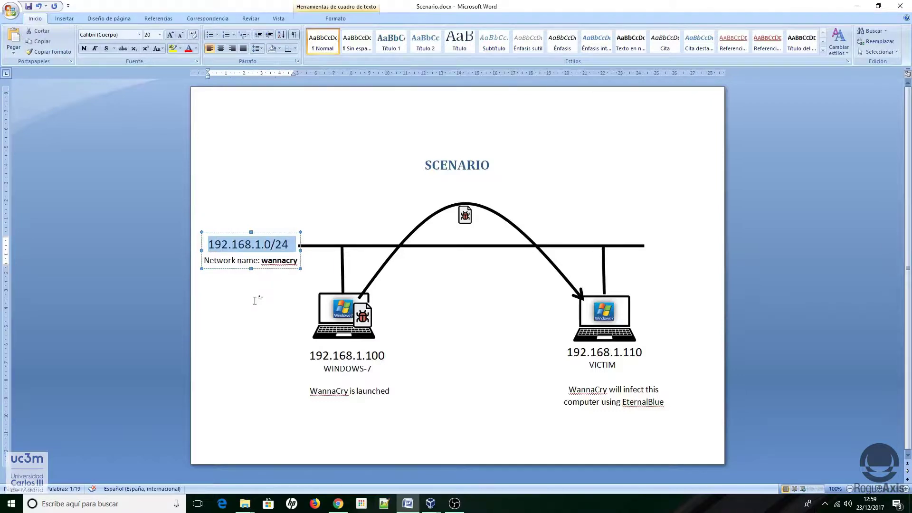
{"action": "left_click", "coordinate": [255, 285]}
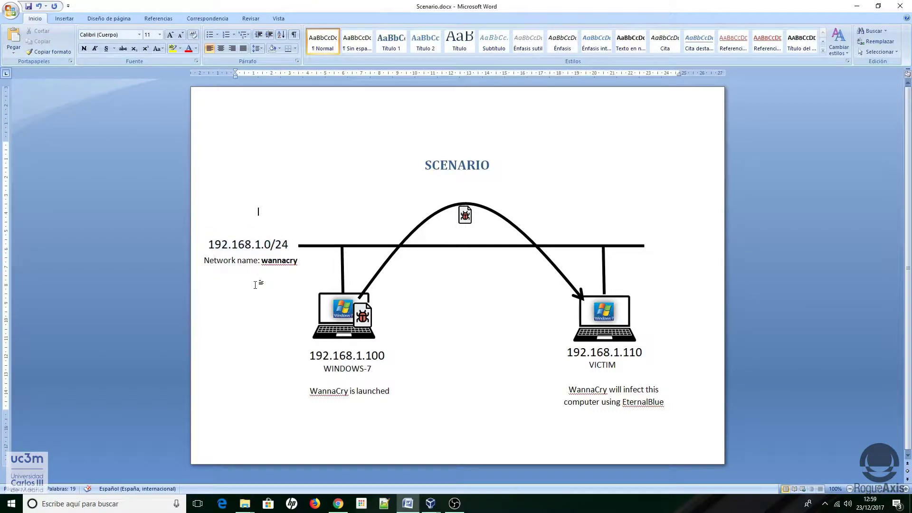
{"action": "left_click", "coordinate": [262, 259]}
{"action": "left_click_drag", "start_coordinate": [262, 259], "coordinate": [299, 261]}
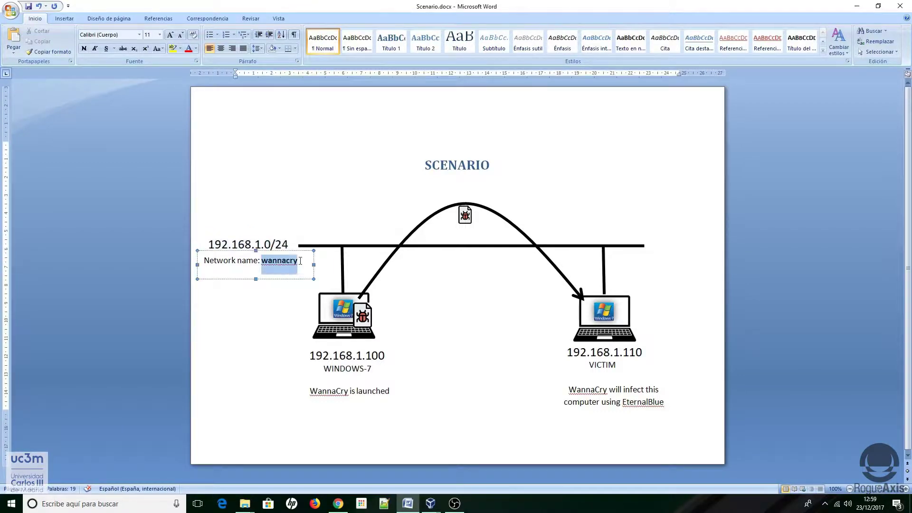
{"action": "left_click", "coordinate": [250, 325]}
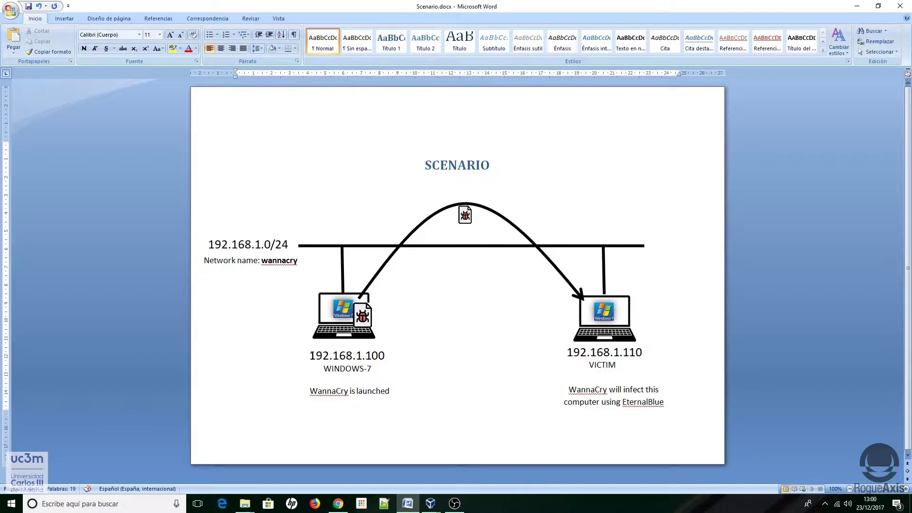
Highlight attacker 192.168.1.100 (WINDOWS-7) and victim 192.168.1.110, then minimize Word.
{"action": "left_click_drag", "start_coordinate": [309, 355], "coordinate": [369, 355]}
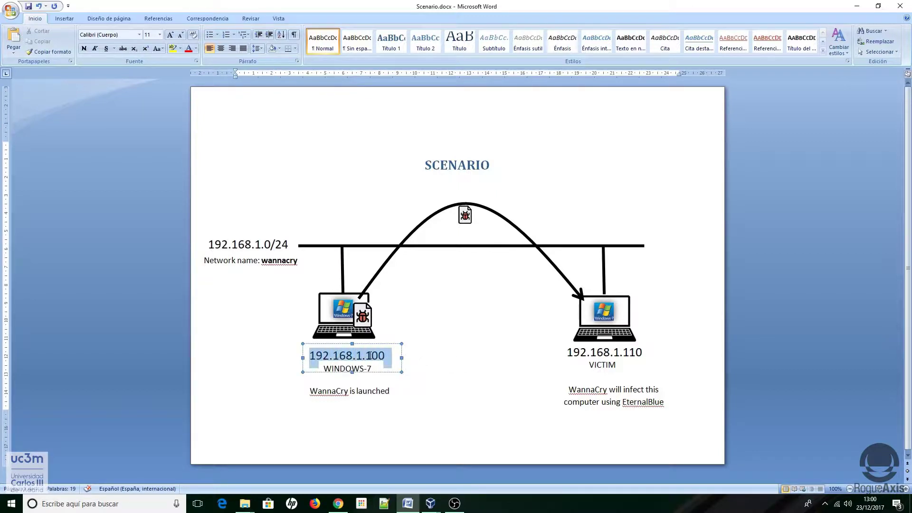
{"action": "left_click", "coordinate": [437, 372]}
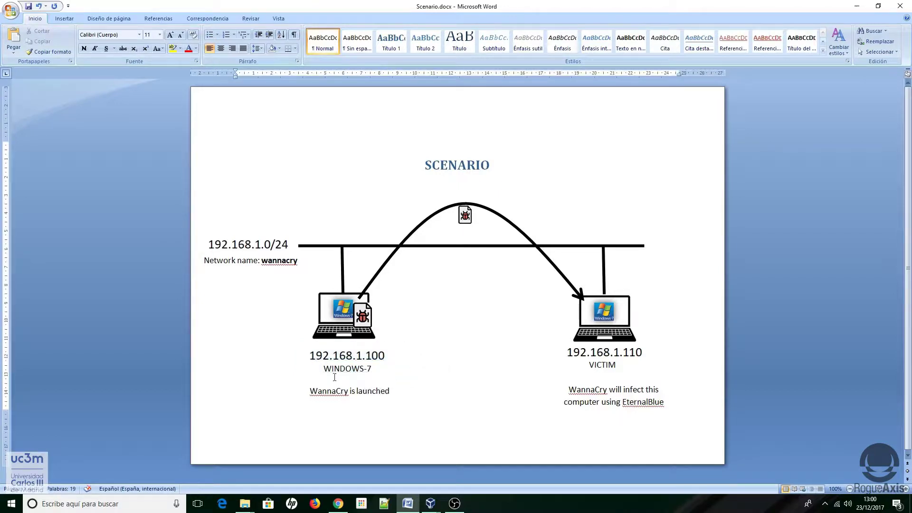
{"action": "left_click_drag", "start_coordinate": [323, 368], "coordinate": [407, 367]}
{"action": "left_click", "coordinate": [460, 377]}
{"action": "left_click_drag", "start_coordinate": [568, 352], "coordinate": [596, 375]}
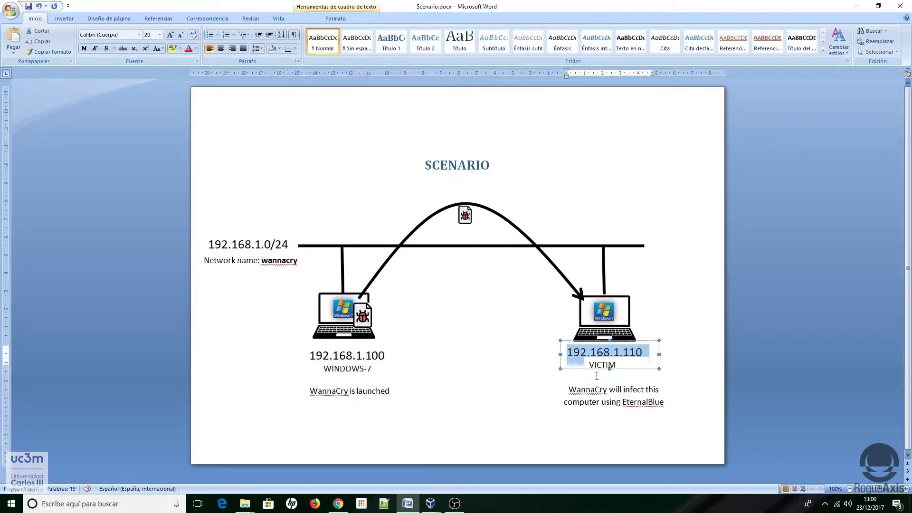
{"action": "left_click", "coordinate": [539, 382]}
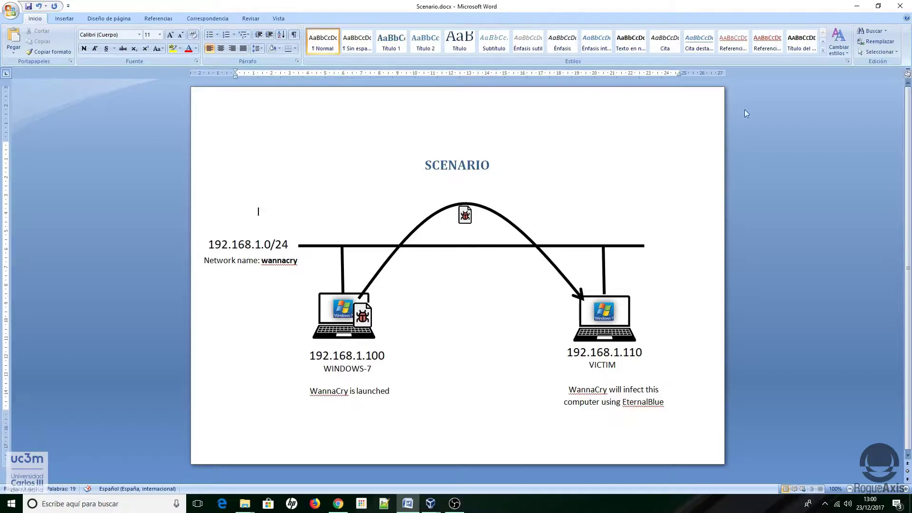
{"action": "left_click", "coordinate": [856, 5]}
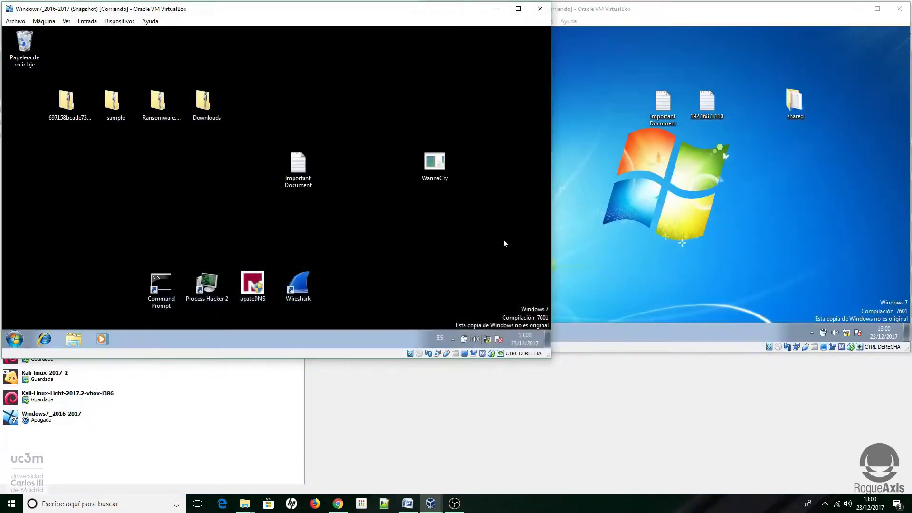
Confirm the Windows7_2016-2017 (Snapshot) VM's adapter uses internal network wannacry.
{"action": "left_click", "coordinate": [283, 464]}
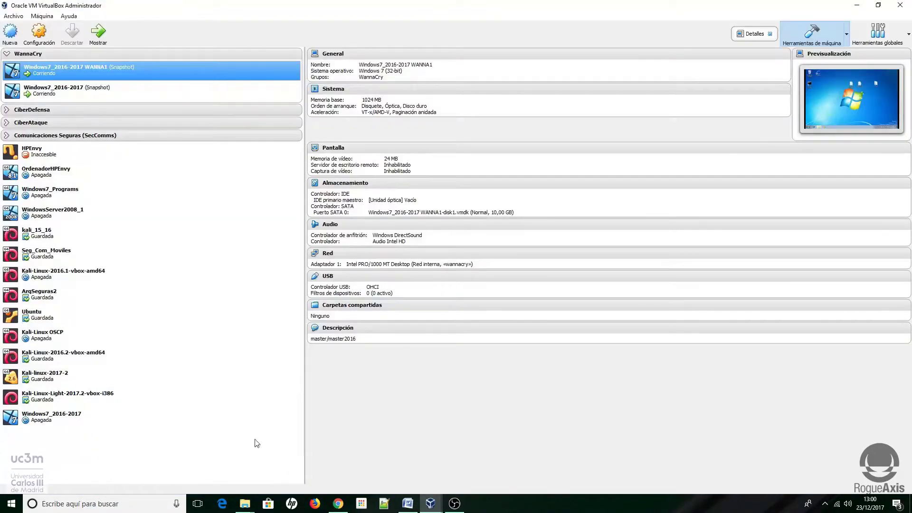
{"action": "left_click", "coordinate": [67, 91]}
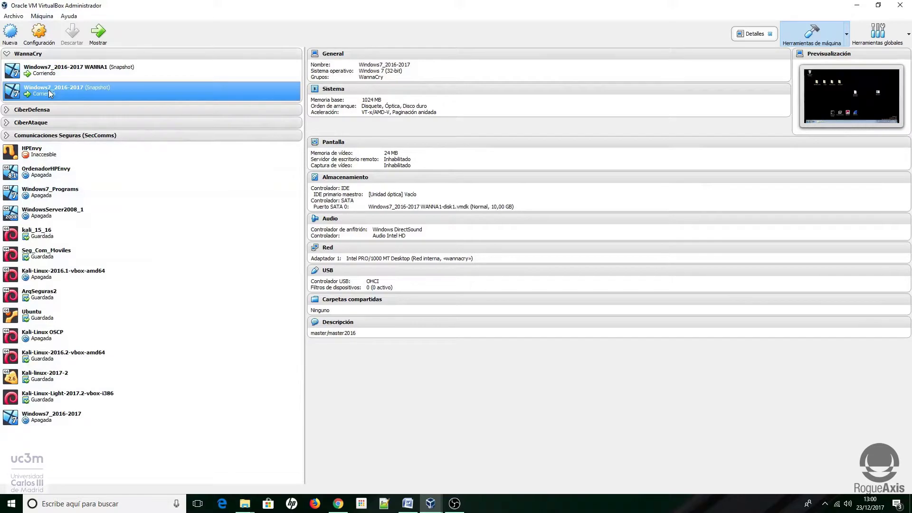
{"action": "left_click", "coordinate": [39, 33]}
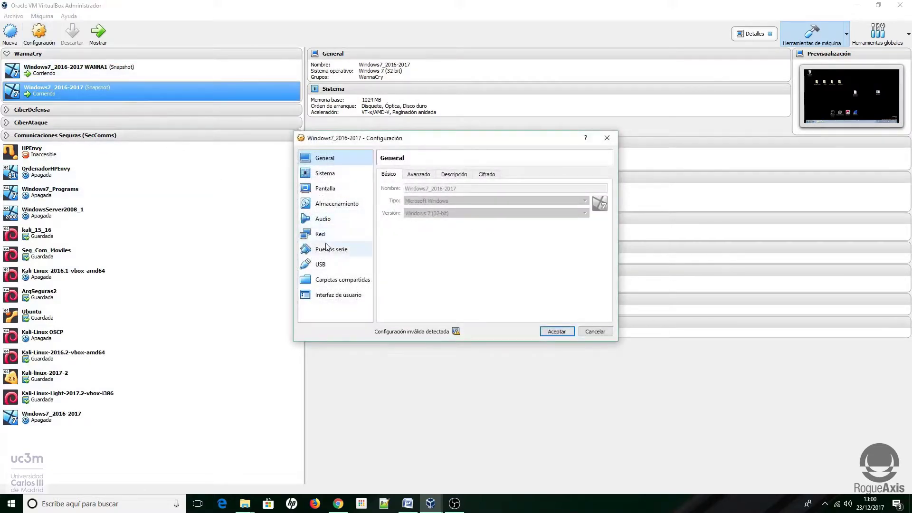
{"action": "left_click", "coordinate": [327, 235]}
{"action": "double_click", "coordinate": [469, 212]}
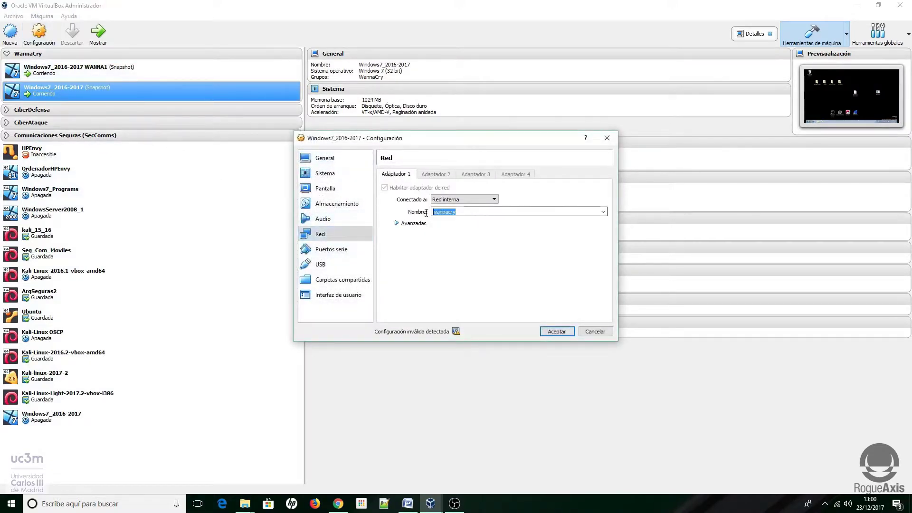
{"action": "left_click", "coordinate": [595, 332]}
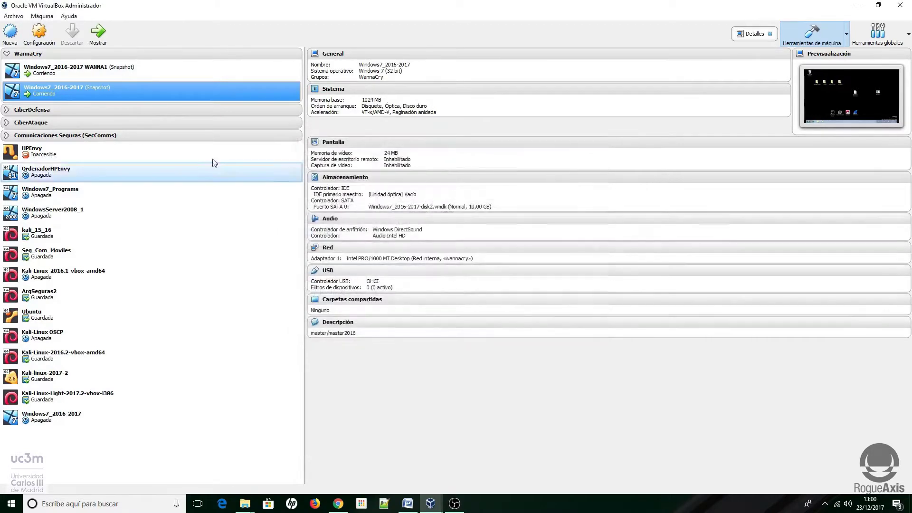
Confirm the WANNA1 VM is also on wannacry, then bring the Snapshot VM window forward.
{"action": "left_click", "coordinate": [102, 68]}
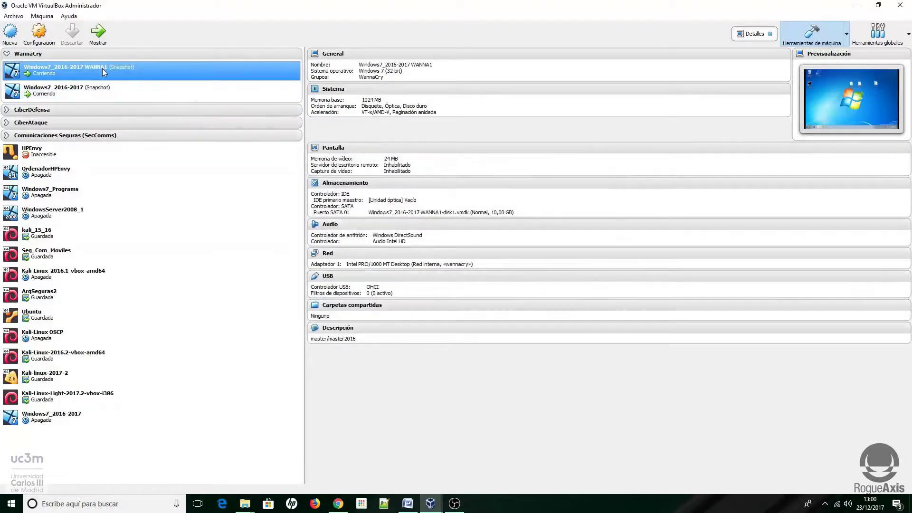
{"action": "left_click", "coordinate": [39, 32]}
{"action": "left_click", "coordinate": [349, 235]}
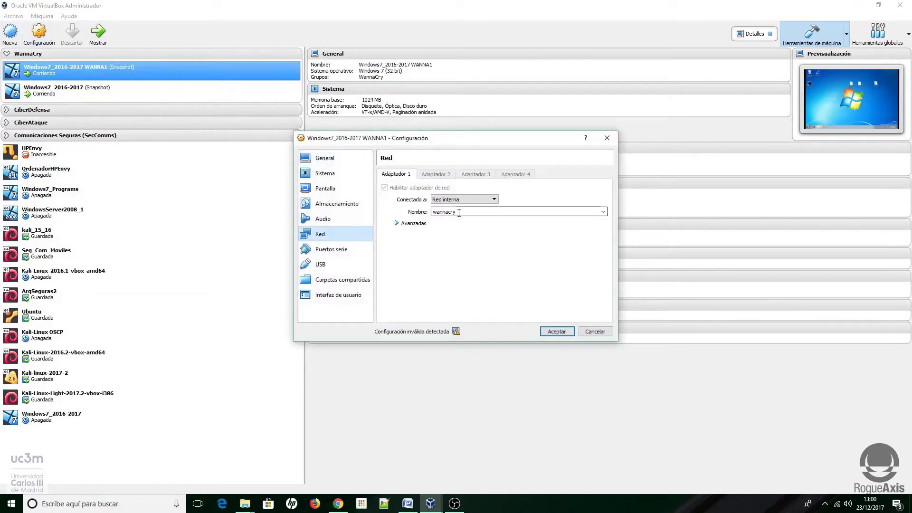
{"action": "double_click", "coordinate": [444, 212]}
{"action": "left_click", "coordinate": [597, 335]}
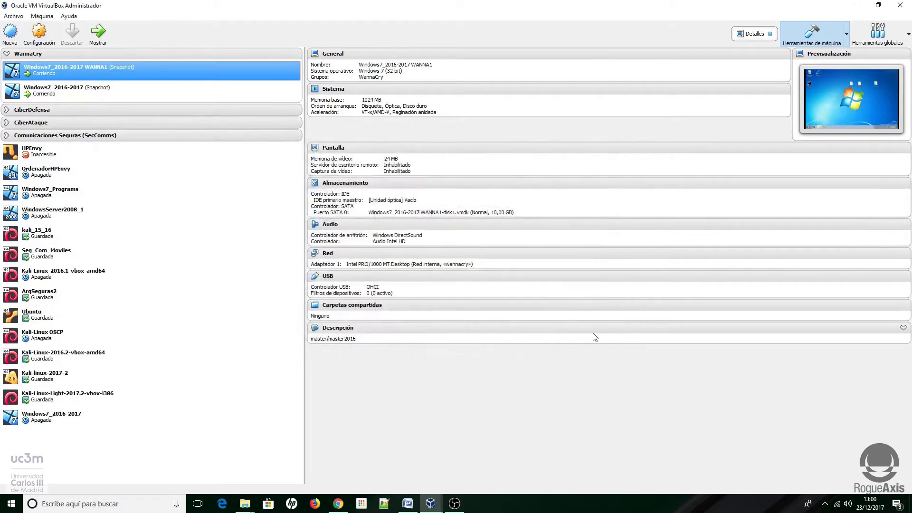
{"action": "mouse_move", "coordinate": [432, 503]}
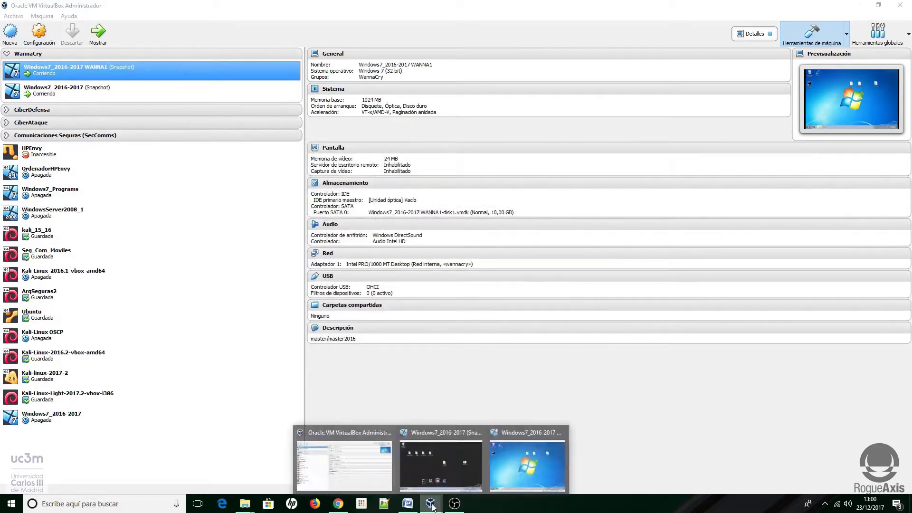
{"action": "left_click", "coordinate": [423, 456]}
Open Command Prompt and run hostname and ipconfig to show WINDOWS-7 at 192.168.1.100.
{"action": "double_click", "coordinate": [168, 291]}
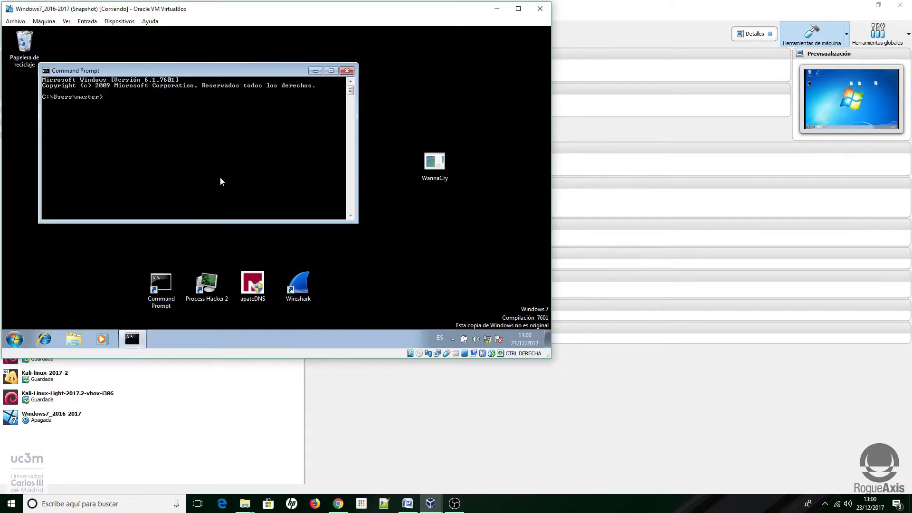
{"action": "type", "text": "hostname"}
{"action": "key", "text": "Return"}
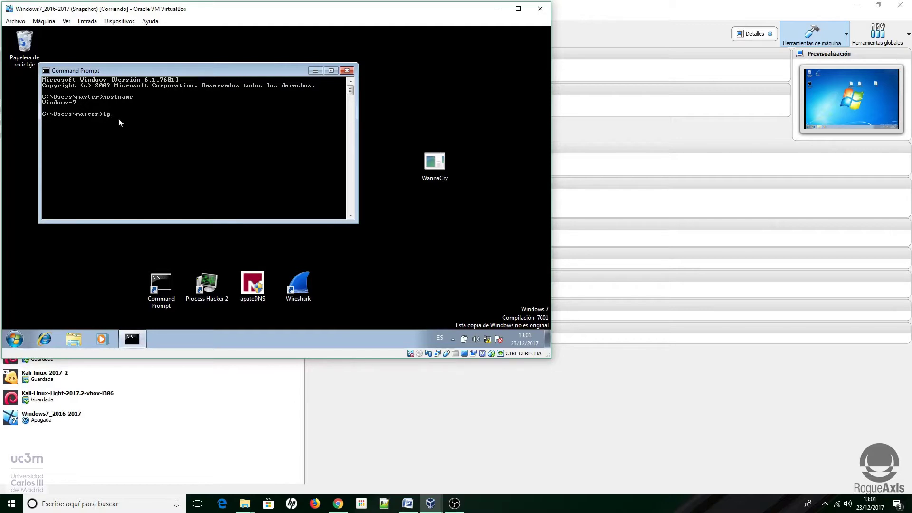
{"action": "type", "text": "ipconfig"}
{"action": "key", "text": "Return"}
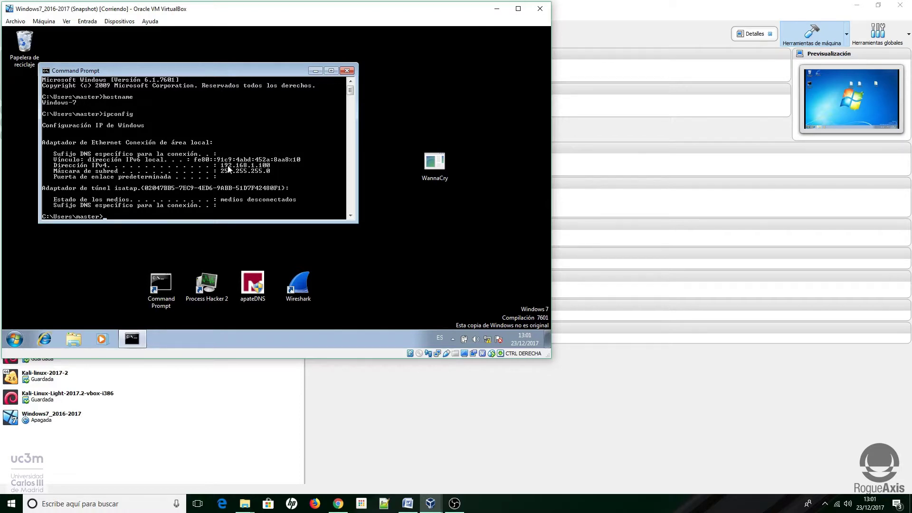
Ping 192.168.1.110, getting all 4 replies with 0% loss.
{"action": "key", "text": "Return"}
{"action": "key", "text": "Return"}
{"action": "key", "text": "Return"}
{"action": "type", "text": "pin"}
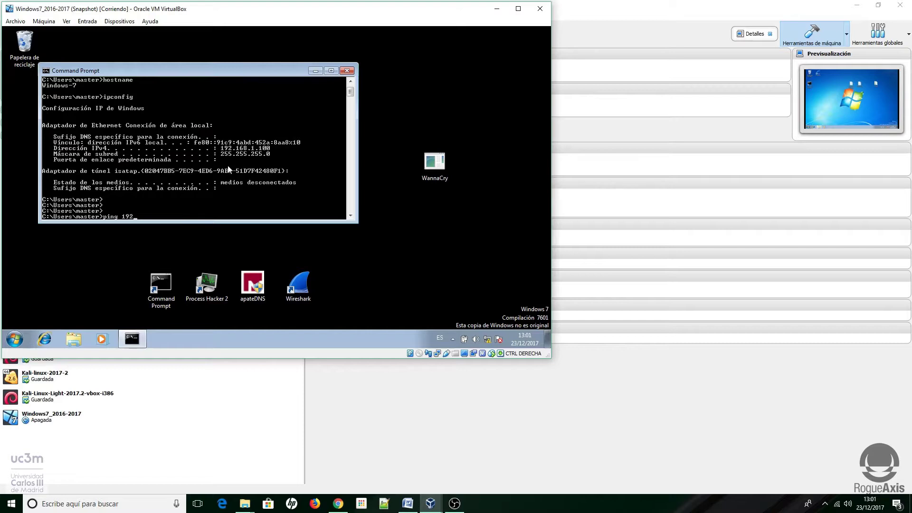
{"action": "type", "text": "g 192.168.1.110"}
{"action": "key", "text": "Return"}
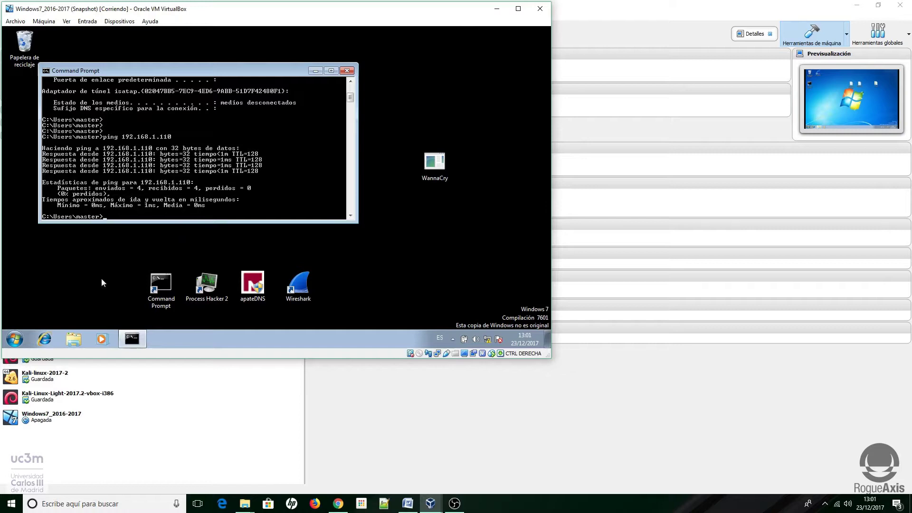
Browse to the \\VICTIM network share and open the Shared document in its shared folder.
{"action": "left_click", "coordinate": [18, 340]}
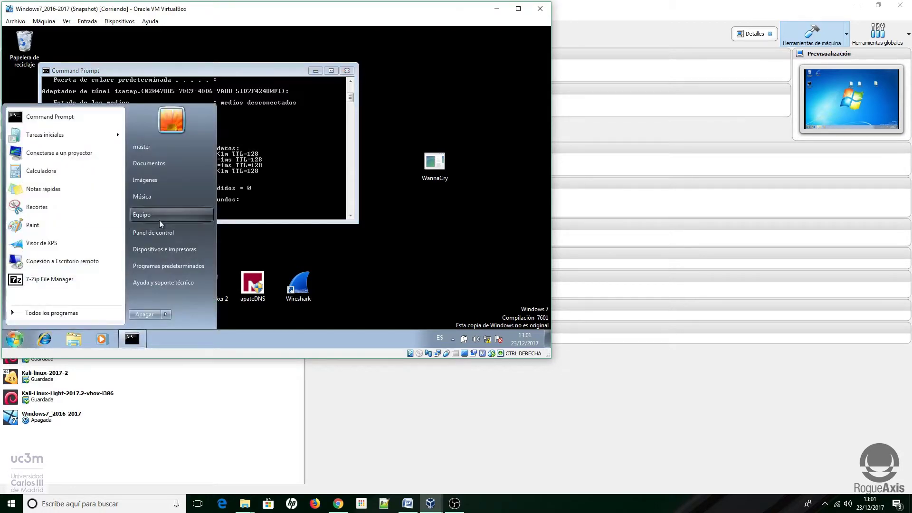
{"action": "left_click", "coordinate": [143, 214]}
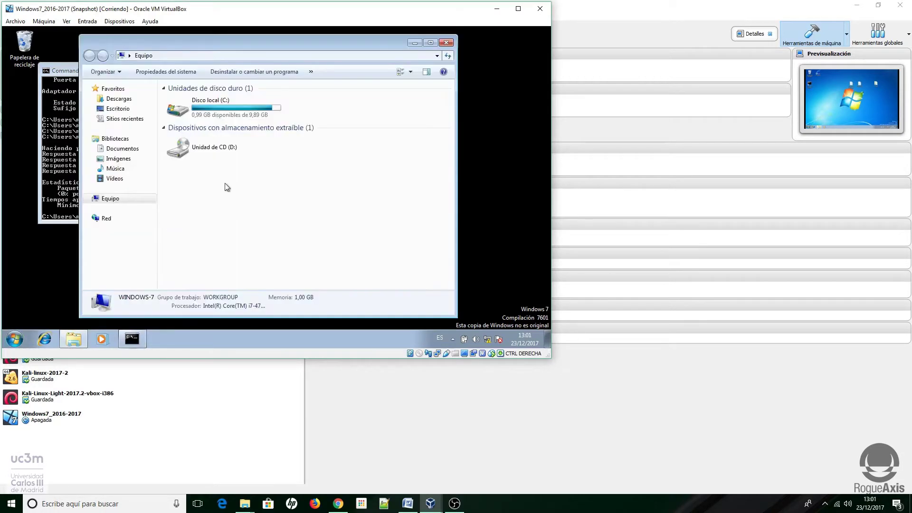
{"action": "left_click", "coordinate": [437, 56]}
{"action": "left_click", "coordinate": [142, 65]}
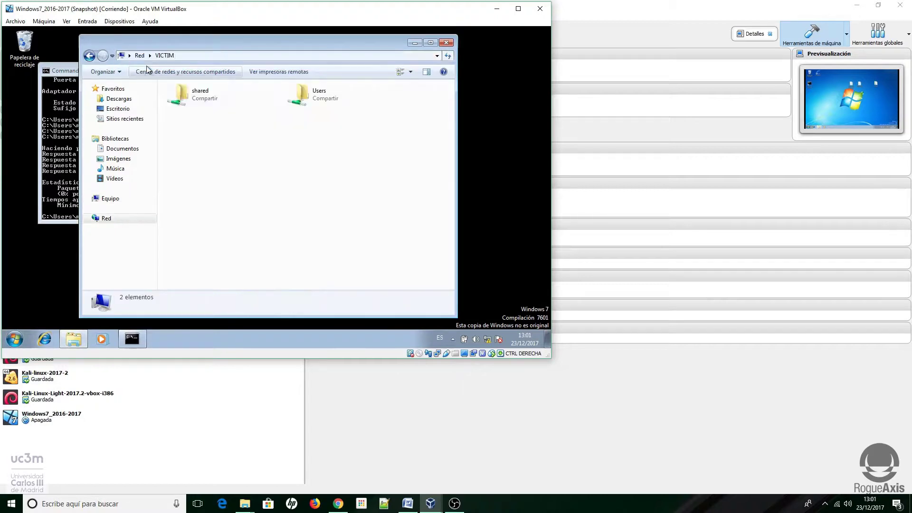
{"action": "double_click", "coordinate": [194, 105]}
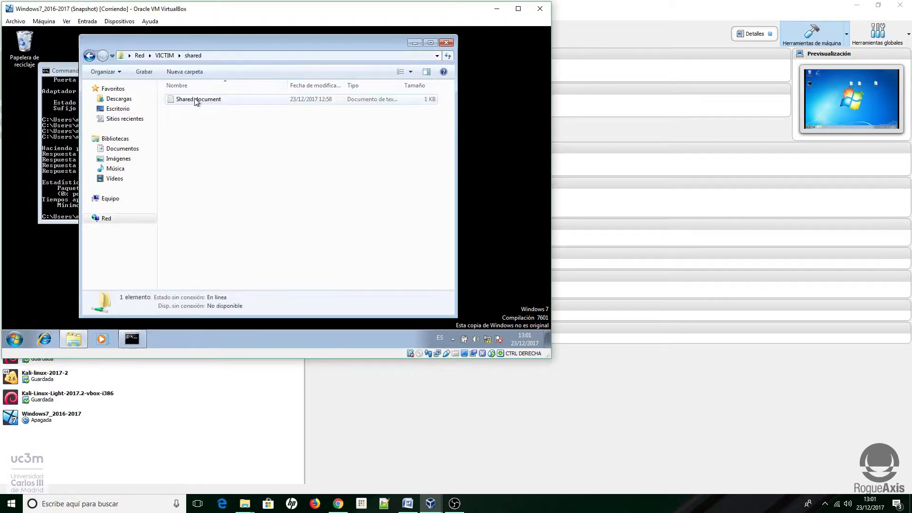
{"action": "double_click", "coordinate": [197, 101]}
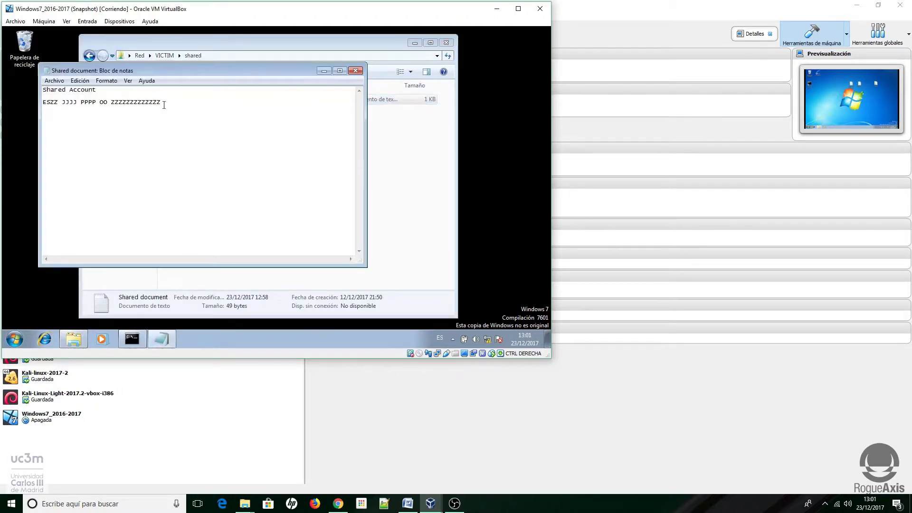
Close the shared document and folder, and minimize the Command Prompt.
{"action": "left_click", "coordinate": [355, 70]}
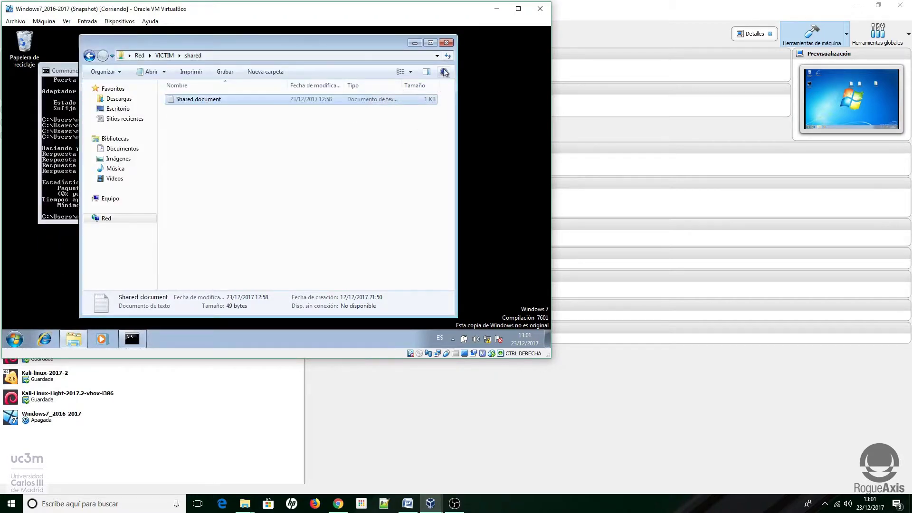
{"action": "left_click", "coordinate": [446, 43]}
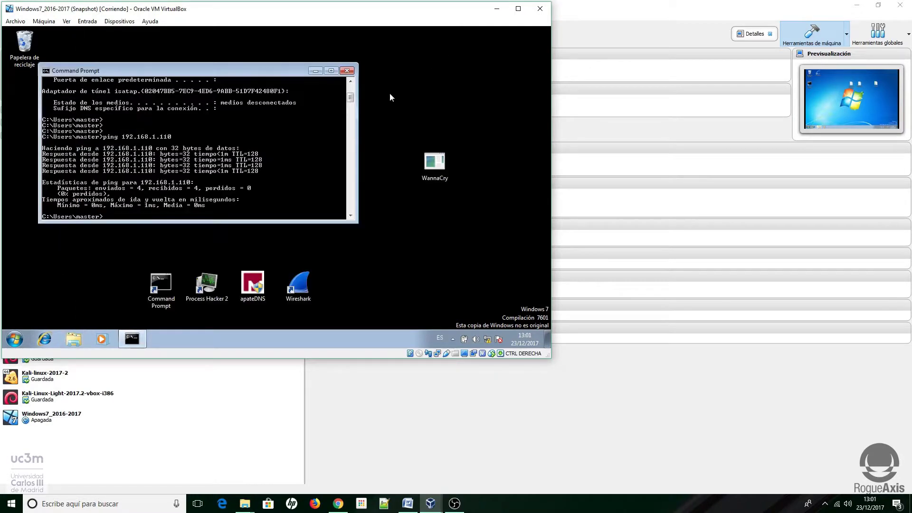
{"action": "left_click", "coordinate": [315, 71]}
Switch to the WANNA1 VM, open Command Prompt, and show hostname VICTIM and IP 192.168.1.110.
{"action": "mouse_move", "coordinate": [430, 503]}
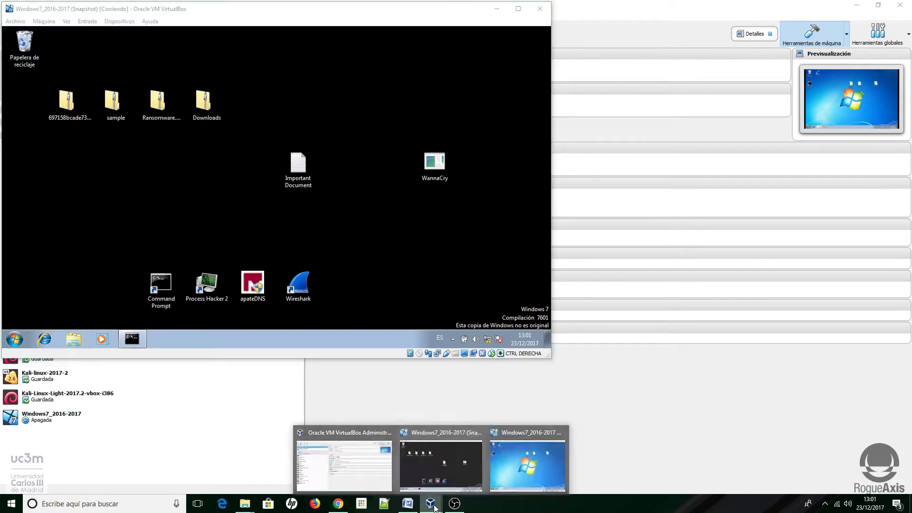
{"action": "left_click", "coordinate": [504, 466]}
{"action": "double_click", "coordinate": [442, 107]}
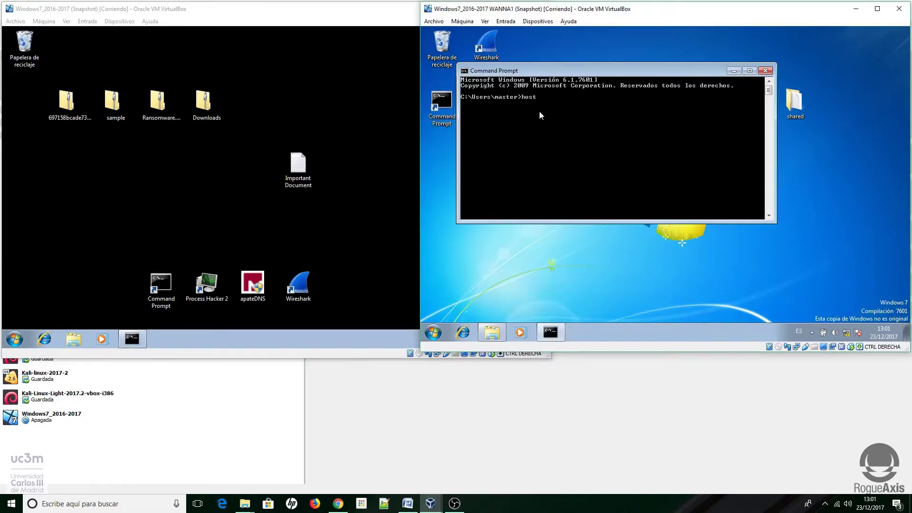
{"action": "key", "text": "Return"}
{"action": "type", "text": "ipconfig"}
{"action": "key", "text": "Return"}
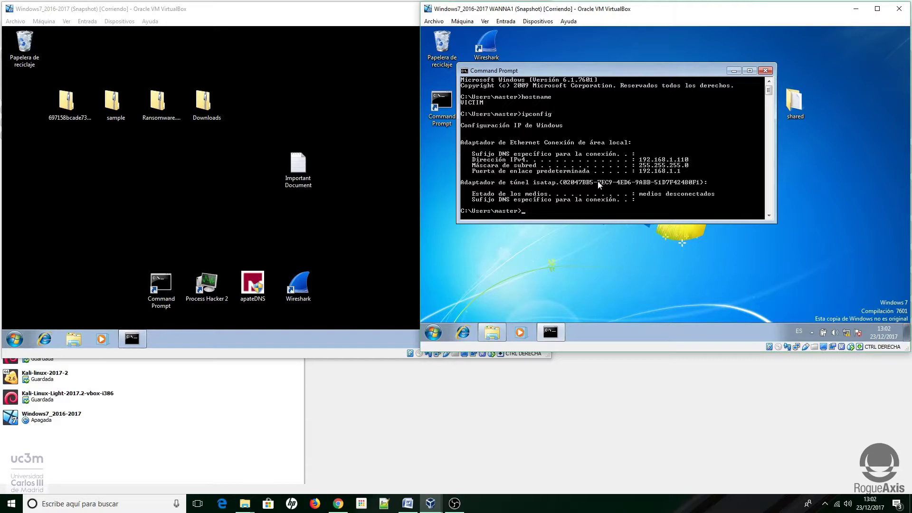
Ping 192.168.1.100, getting all 4 replies with 0% loss.
{"action": "key", "text": "Return"}
{"action": "key", "text": "Return"}
{"action": "key", "text": "Return"}
{"action": "type", "text": "ping"}
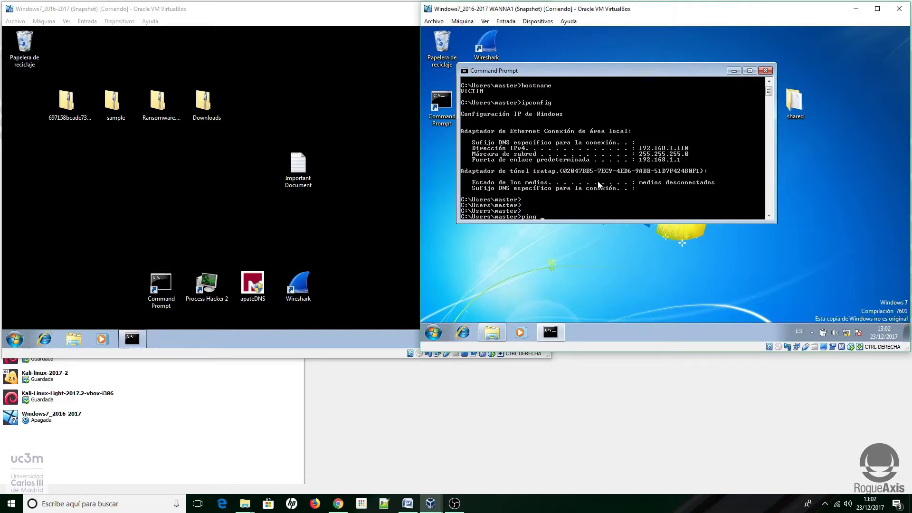
{"action": "type", "text": " 192.168.1.100"}
{"action": "key", "text": "Return"}
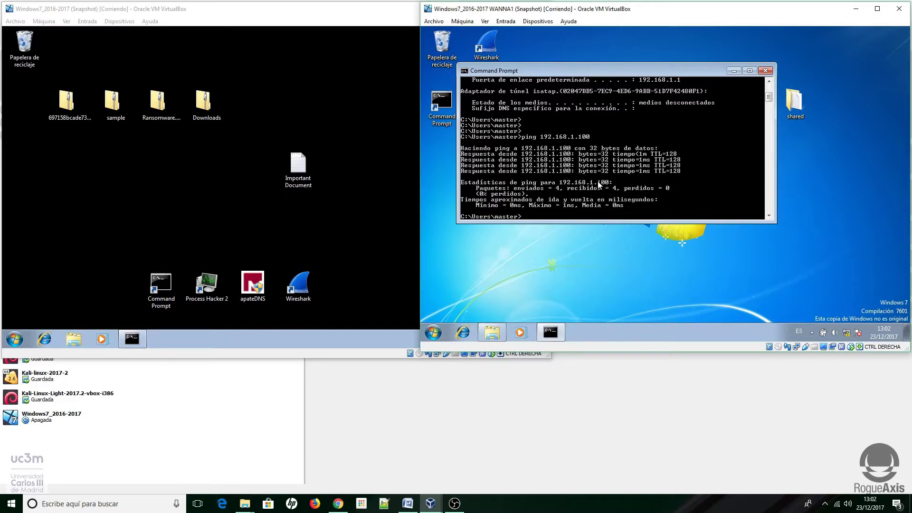
Launch ApateDNS with administrator rights and start its fake DNS server.
{"action": "left_click", "coordinate": [257, 286]}
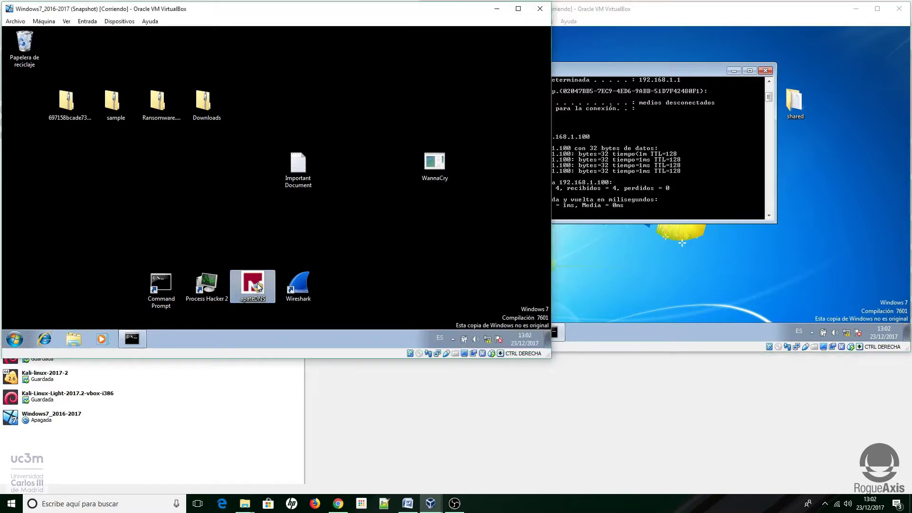
{"action": "double_click", "coordinate": [257, 285]}
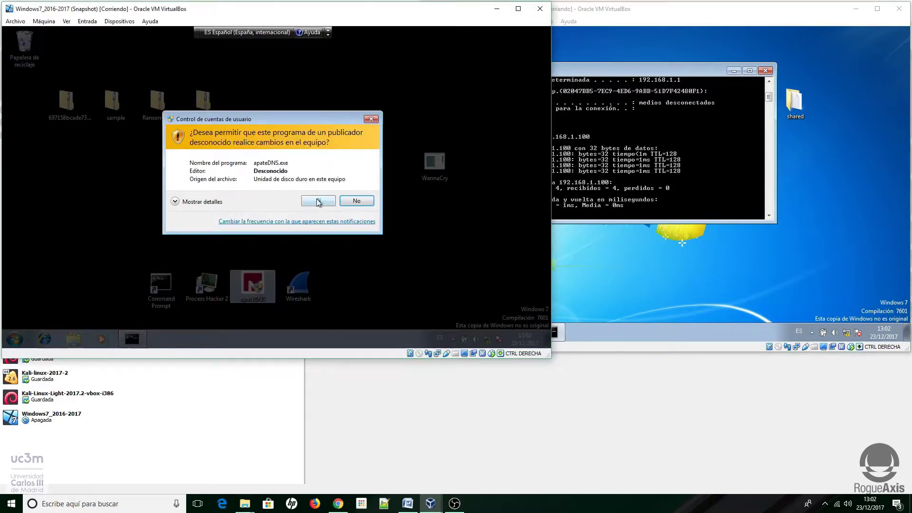
{"action": "left_click", "coordinate": [318, 201]}
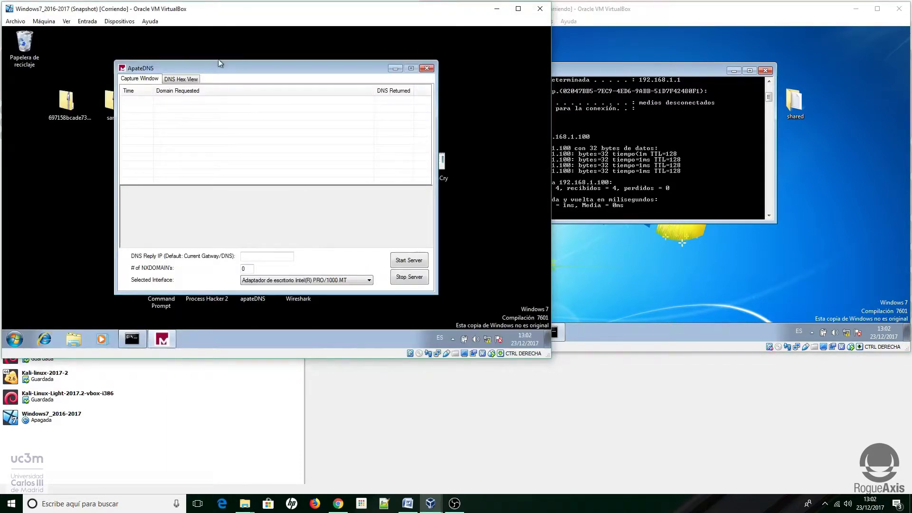
{"action": "left_click_drag", "start_coordinate": [221, 64], "coordinate": [163, 41]}
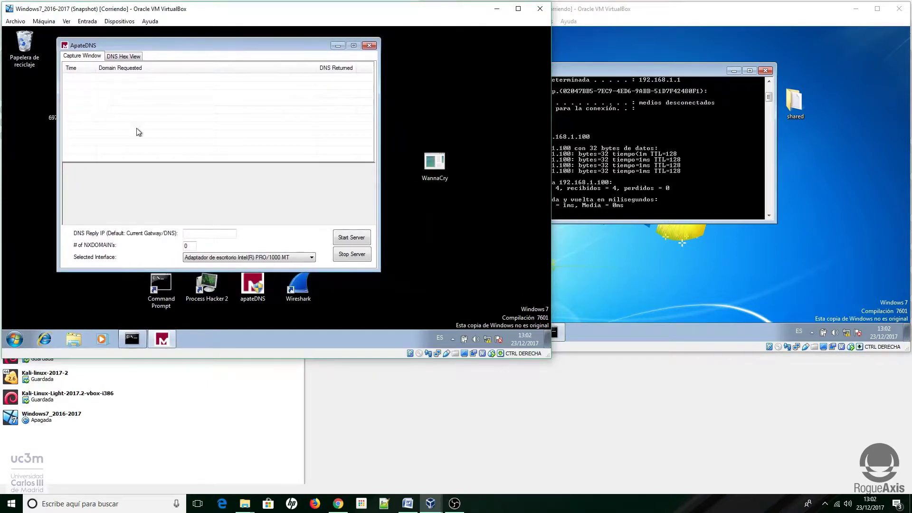
{"action": "left_click", "coordinate": [351, 237]}
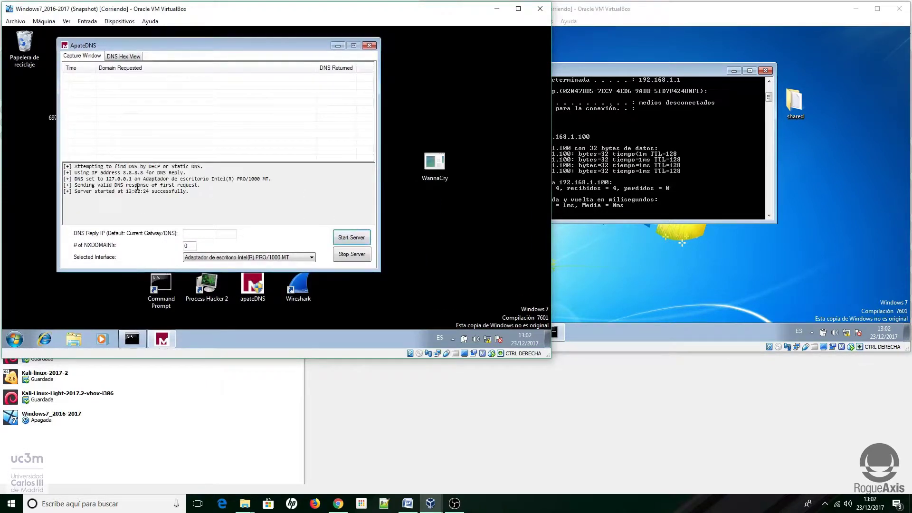
Run WannaCry, inspect the logged kill-switch domain lookup, then stop the server and close ApateDNS.
{"action": "double_click", "coordinate": [428, 165]}
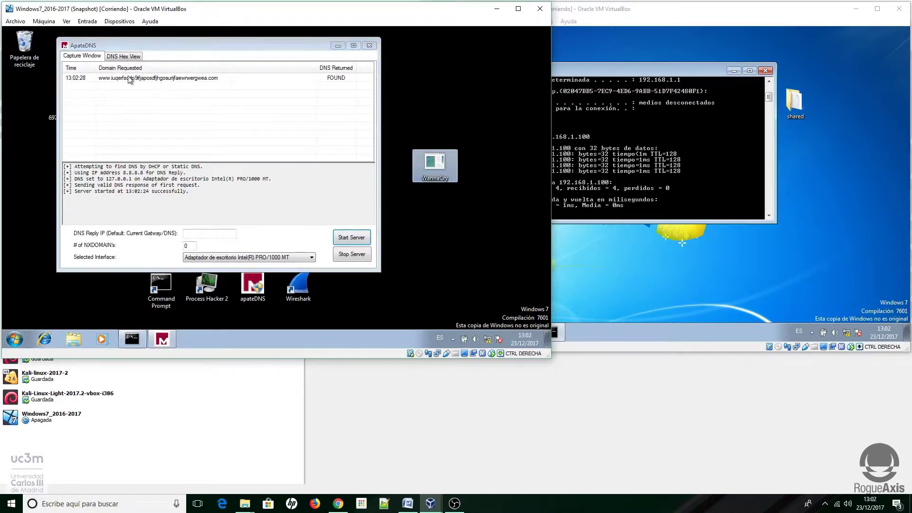
{"action": "left_click", "coordinate": [191, 81]}
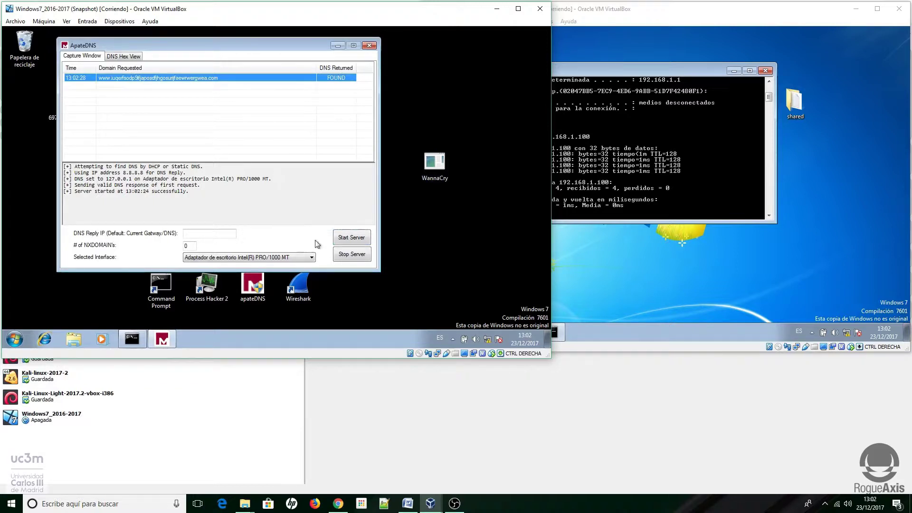
{"action": "left_click", "coordinate": [348, 257]}
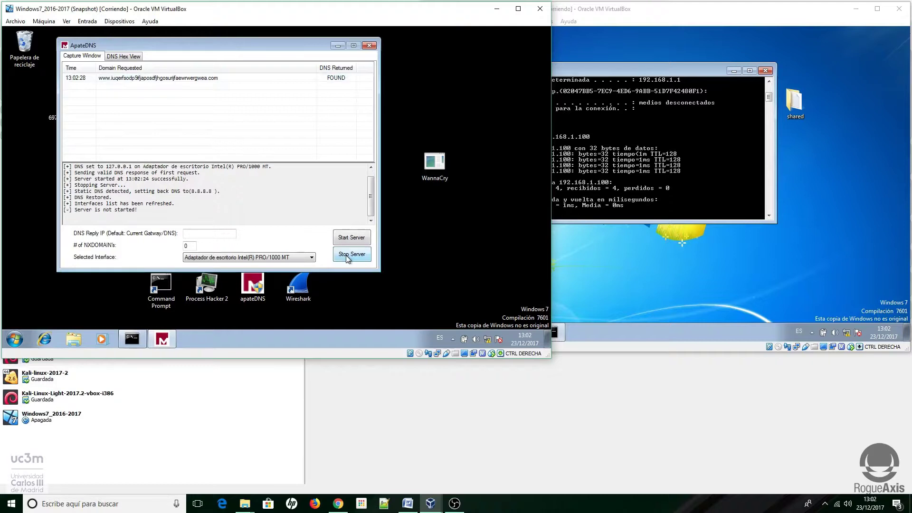
{"action": "left_click", "coordinate": [369, 45]}
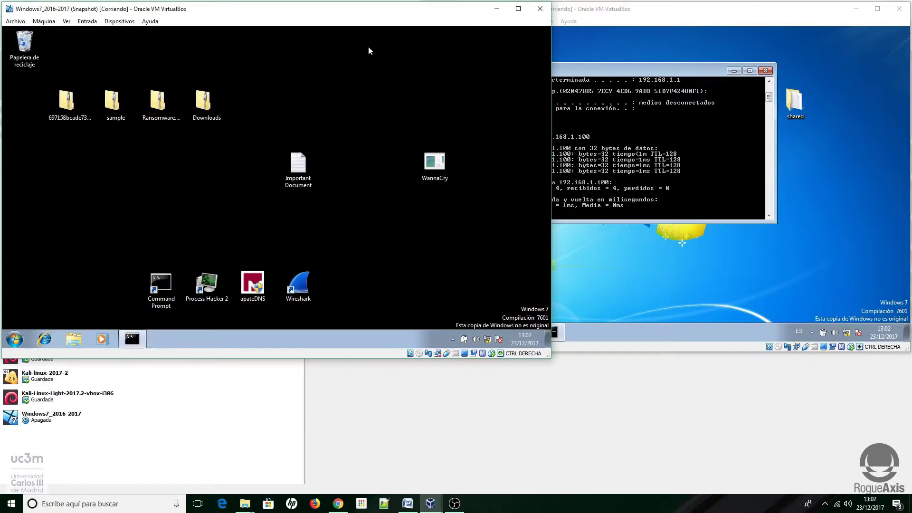
Open Process Hacker 2 and scroll its list of 33 processes, none from WannaCry.
{"action": "double_click", "coordinate": [203, 287]}
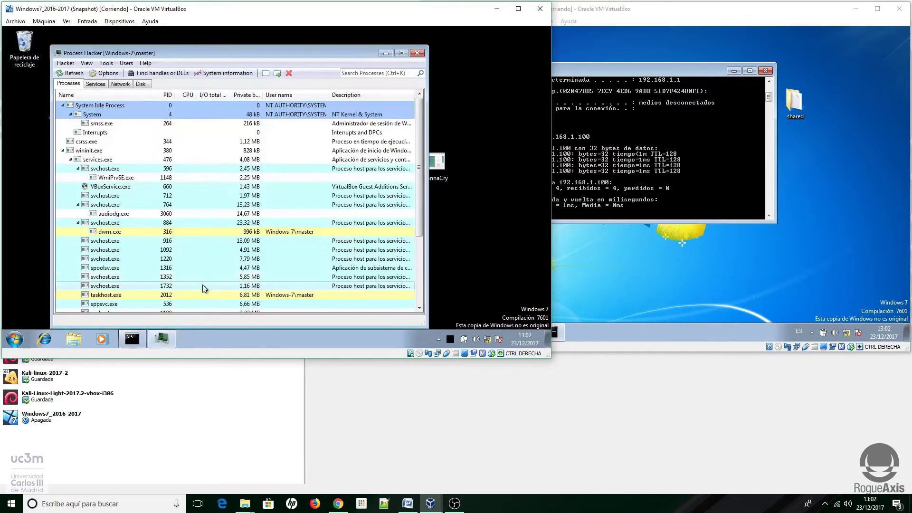
{"action": "left_click_drag", "start_coordinate": [247, 54], "coordinate": [246, 42]}
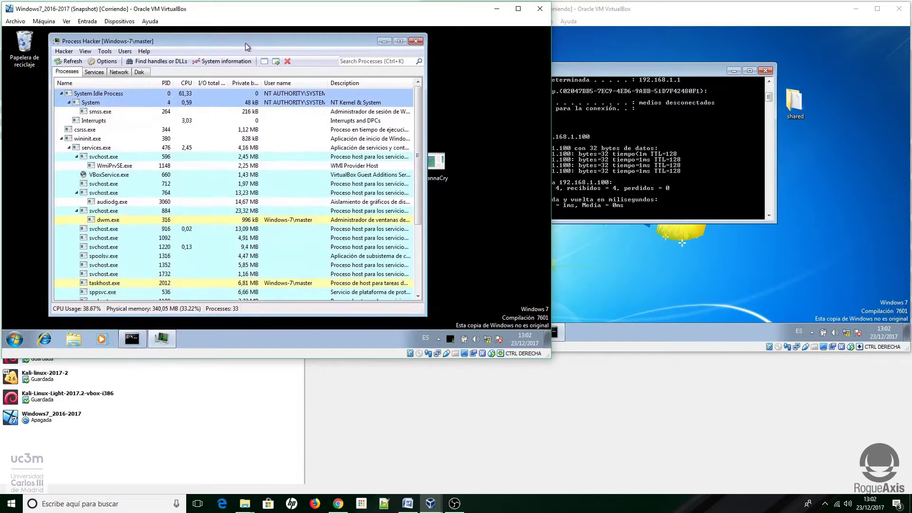
{"action": "left_click_drag", "start_coordinate": [420, 159], "coordinate": [420, 223]}
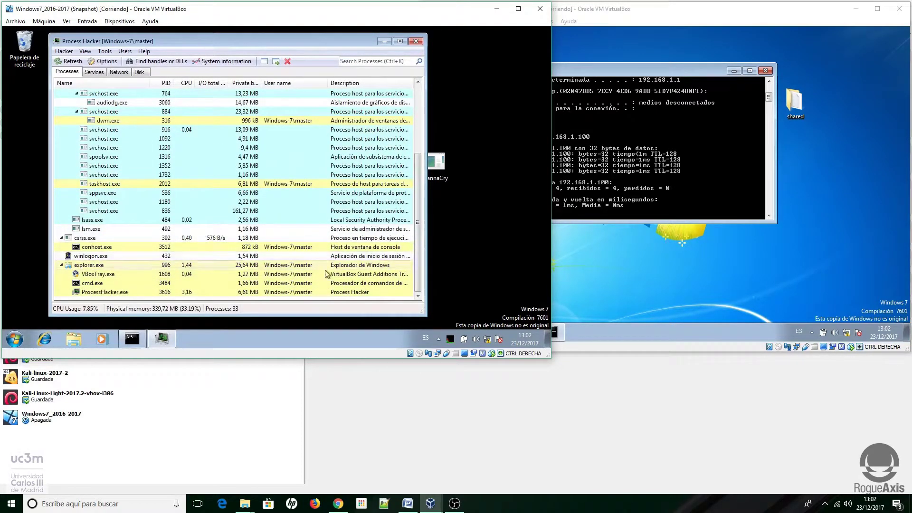
Return to the Command Prompt and start typing regedit.
{"action": "left_click", "coordinate": [132, 338]}
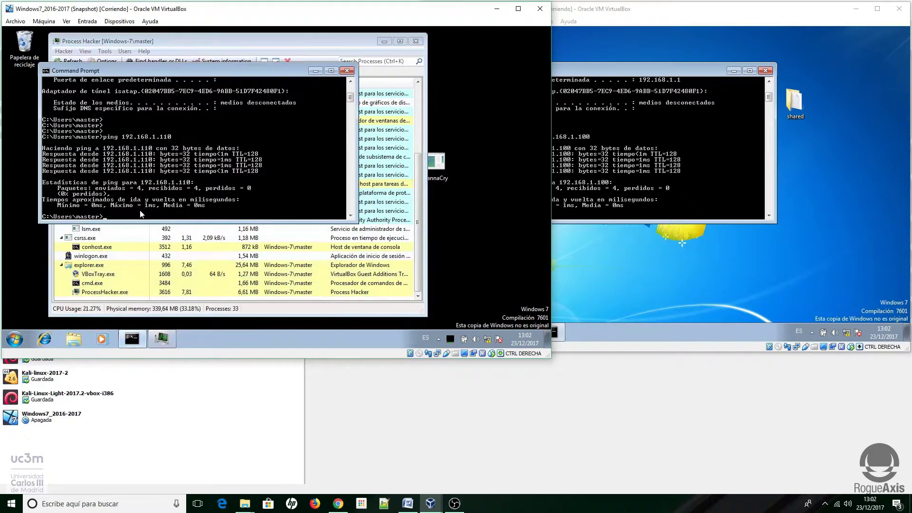
{"action": "key", "text": "Return"}
{"action": "key", "text": "Return"}
{"action": "type", "text": "r"}
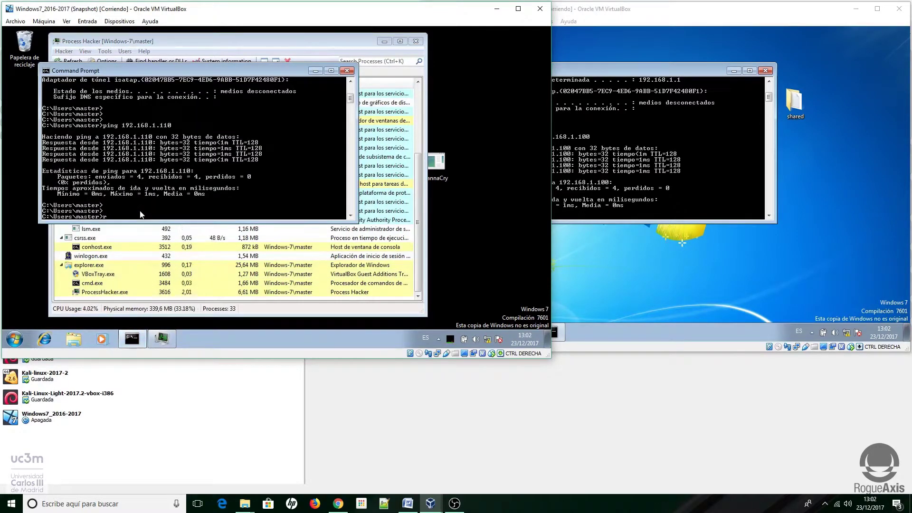
{"action": "type", "text": "egedit"}
Launch regedit, approve UAC, and expand HKEY_LOCAL_MACHINE > SOFTWARE > Microsoft.
{"action": "key", "text": "Return"}
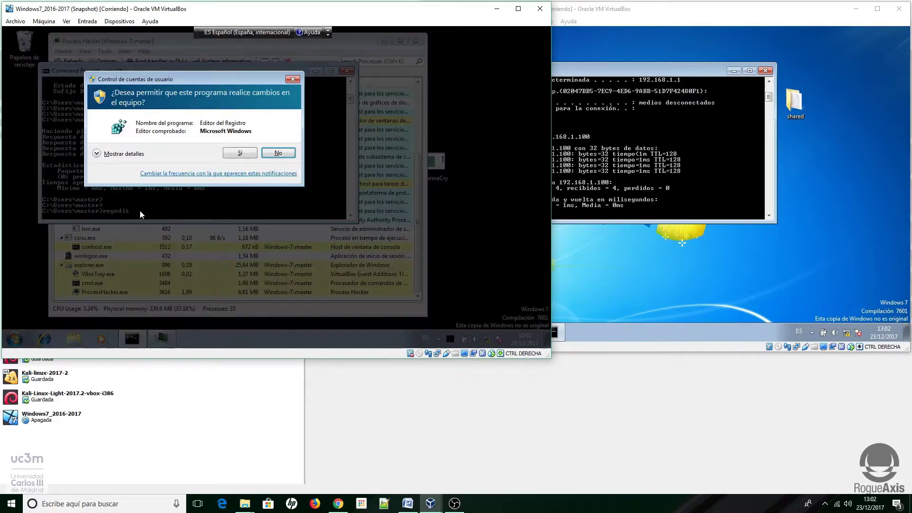
{"action": "left_click", "coordinate": [243, 152]}
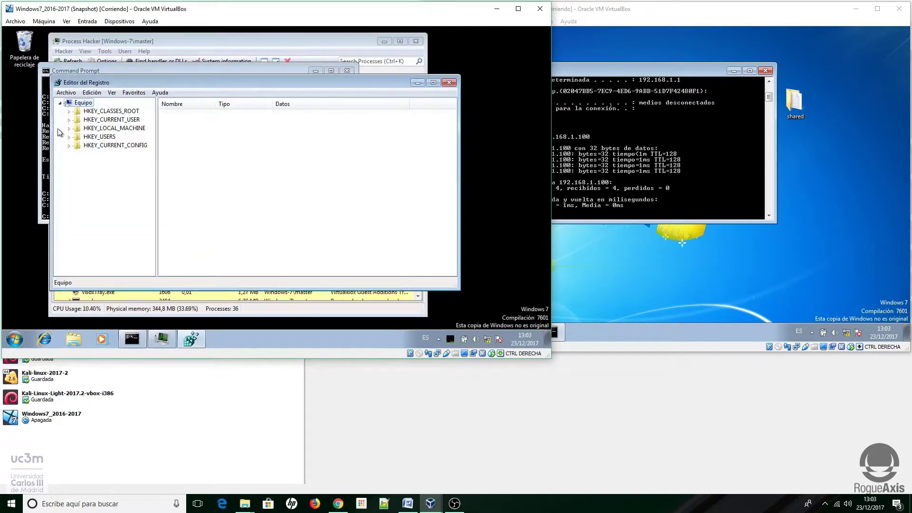
{"action": "left_click", "coordinate": [69, 128]}
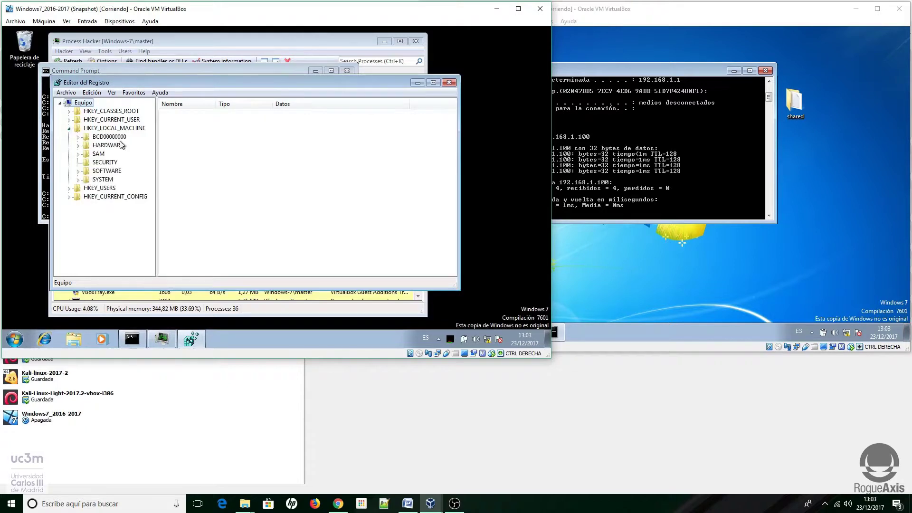
{"action": "left_click", "coordinate": [78, 172]}
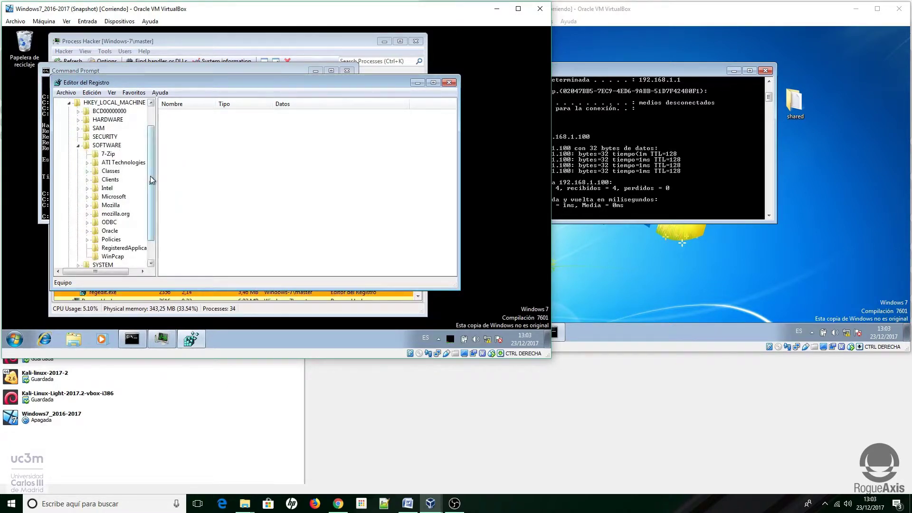
{"action": "left_click", "coordinate": [87, 197]}
Open Windows\CurrentVersion\Run showing only VBoxTray, then minimize Registry Editor.
{"action": "left_click_drag", "start_coordinate": [151, 161], "coordinate": [153, 230]}
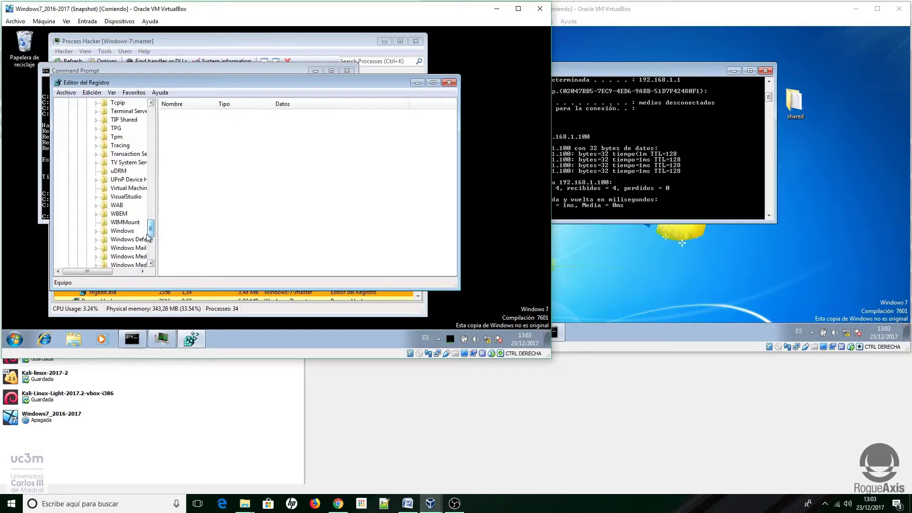
{"action": "left_click", "coordinate": [97, 231]}
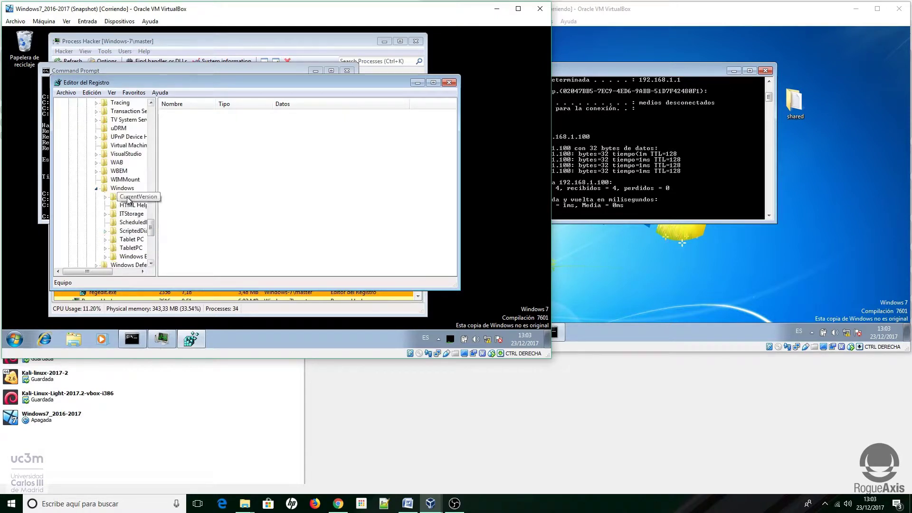
{"action": "left_click", "coordinate": [106, 197]}
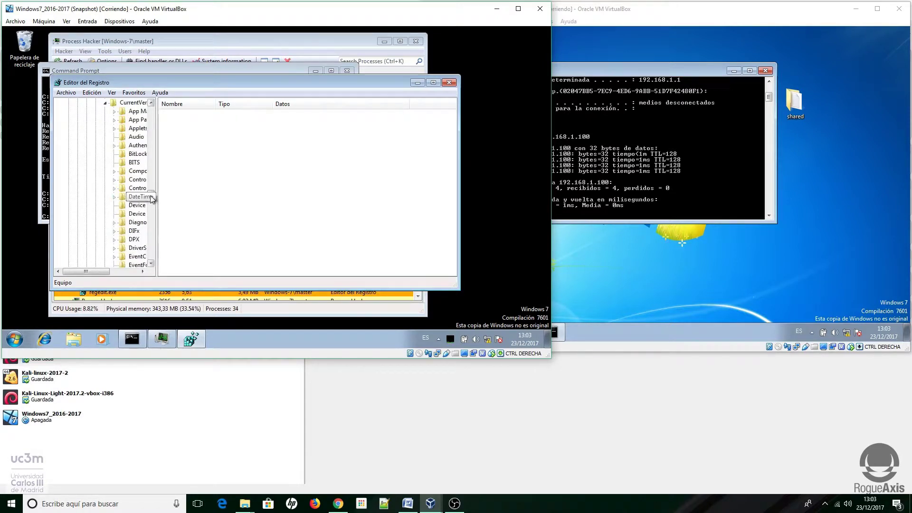
{"action": "left_click_drag", "start_coordinate": [151, 196], "coordinate": [152, 221]}
{"action": "left_click", "coordinate": [135, 232]}
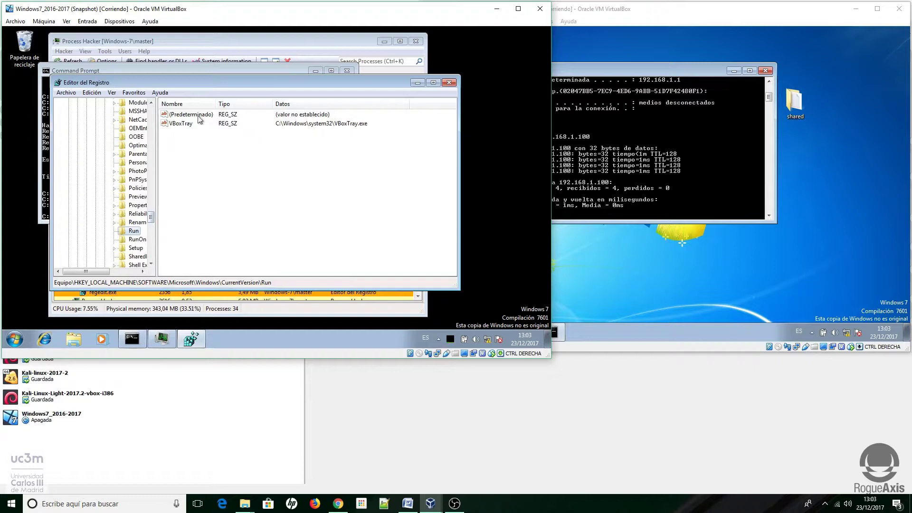
{"action": "left_click", "coordinate": [416, 87]}
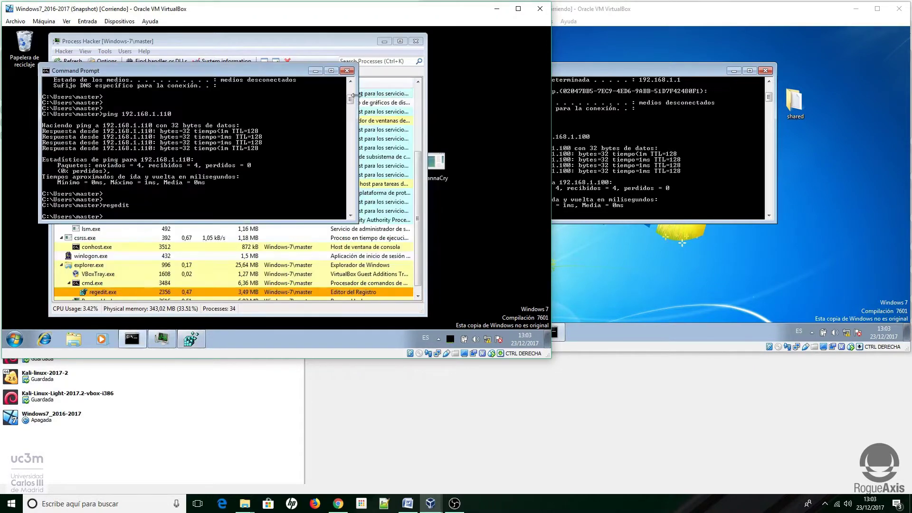
Minimize the first VM's Command Prompt and bring up the WANNA1 VM's desktop.
{"action": "left_click", "coordinate": [316, 72]}
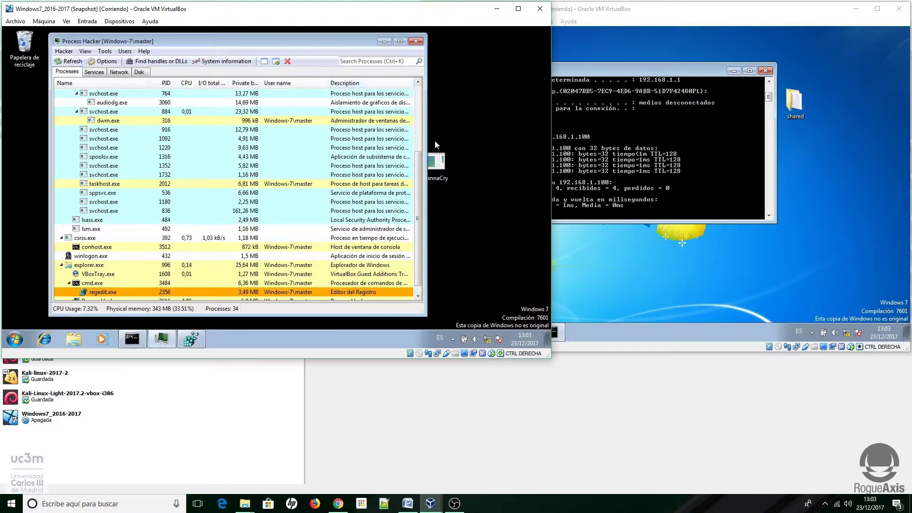
{"action": "left_click", "coordinate": [691, 261]}
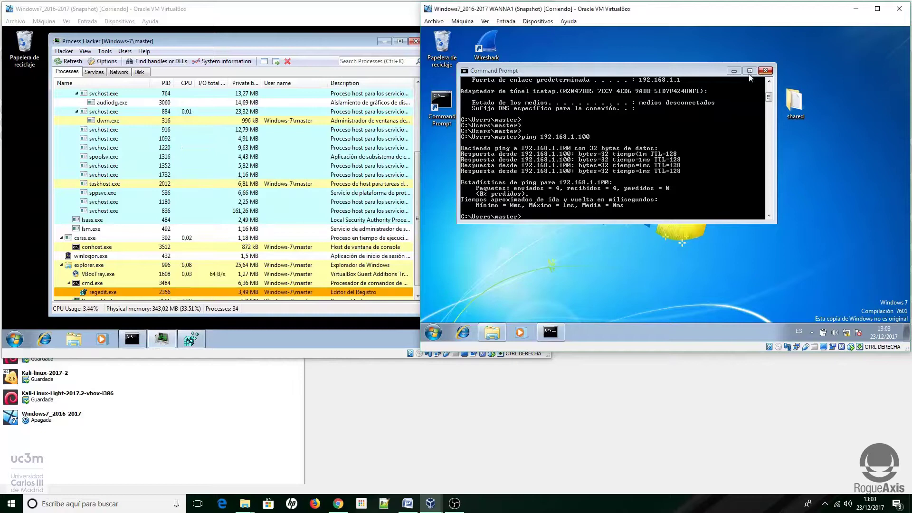
{"action": "left_click", "coordinate": [733, 71]}
Capture Conexión de área local in Wireshark filtered to tcp.port == 445; shift the first VM's Process Hacker.
{"action": "double_click", "coordinate": [490, 58]}
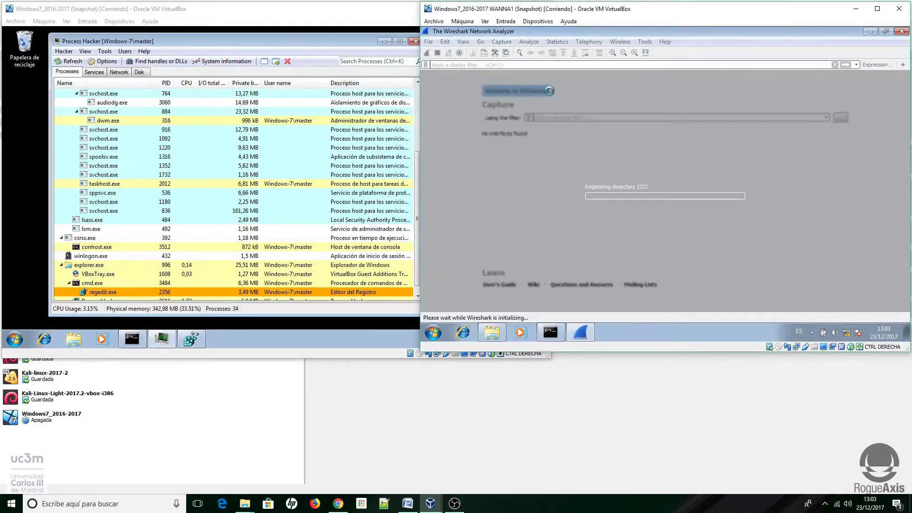
{"action": "left_click", "coordinate": [426, 53]}
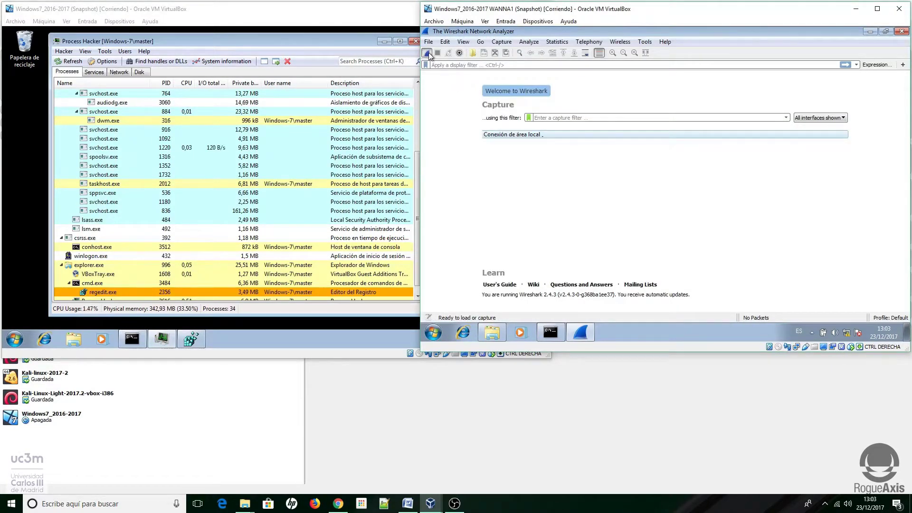
{"action": "left_click", "coordinate": [856, 64]}
{"action": "left_click", "coordinate": [462, 73]}
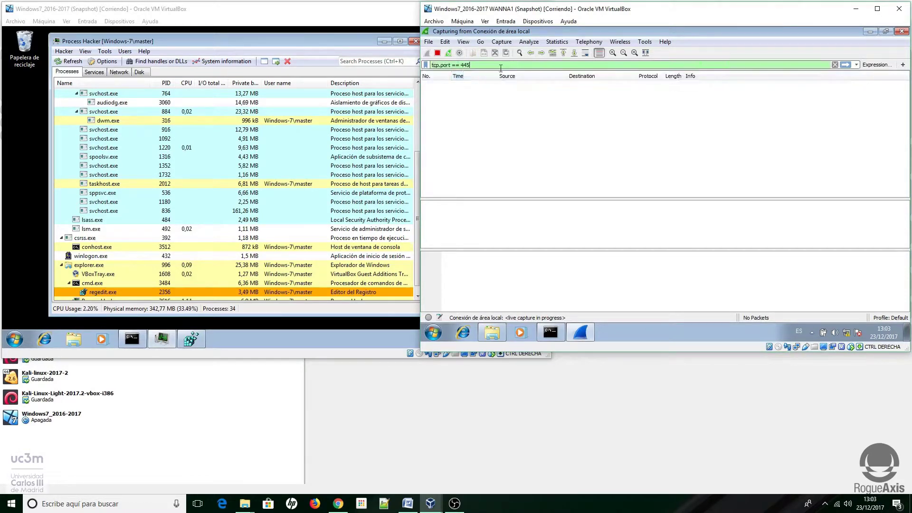
{"action": "key", "text": "Return"}
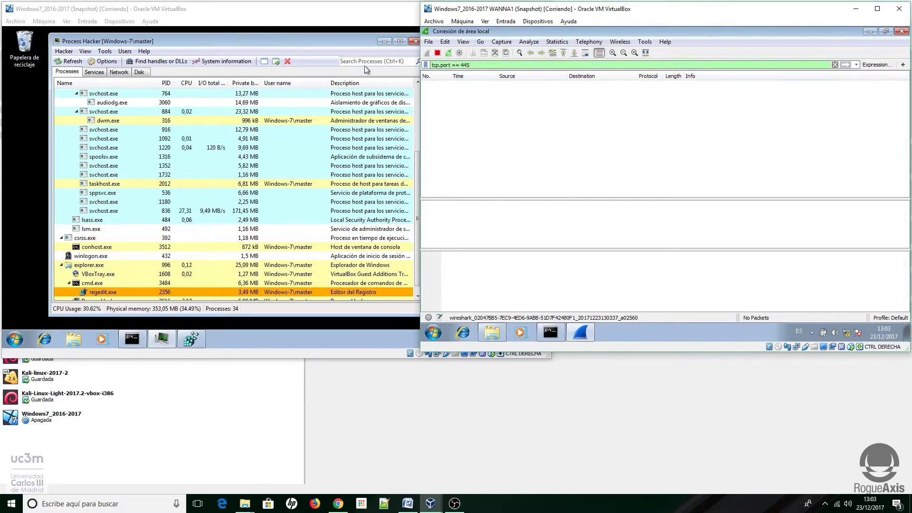
{"action": "left_click", "coordinate": [327, 44]}
{"action": "left_click_drag", "start_coordinate": [327, 42], "coordinate": [317, 43]}
{"action": "left_click_drag", "start_coordinate": [435, 164], "coordinate": [480, 106]}
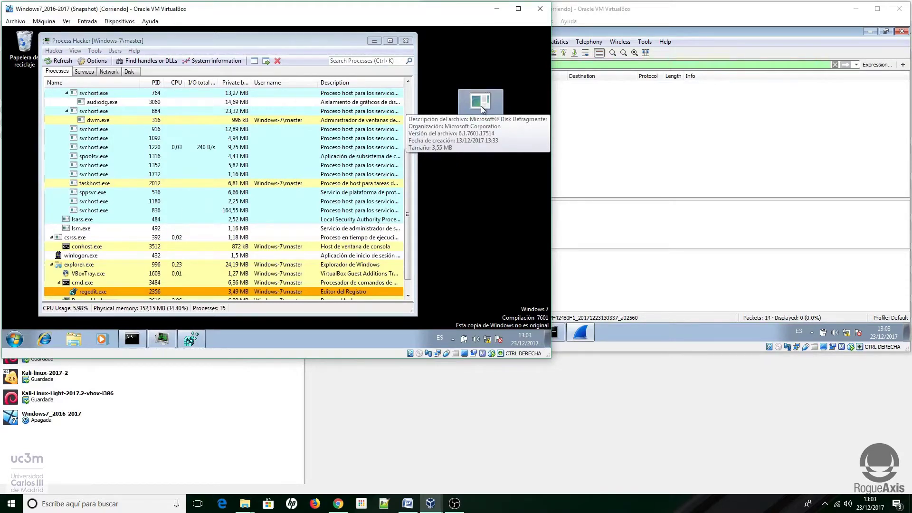
{"action": "right_click", "coordinate": [480, 107]}
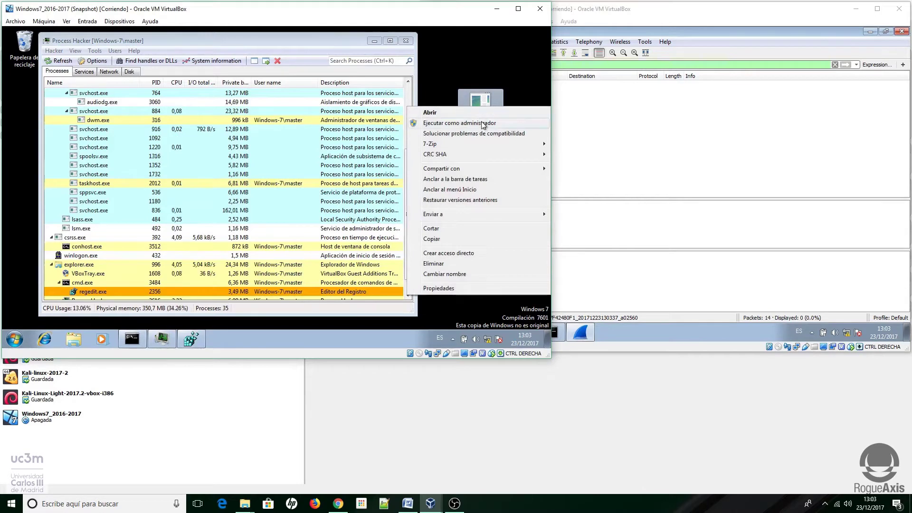
{"action": "left_click", "coordinate": [482, 123]}
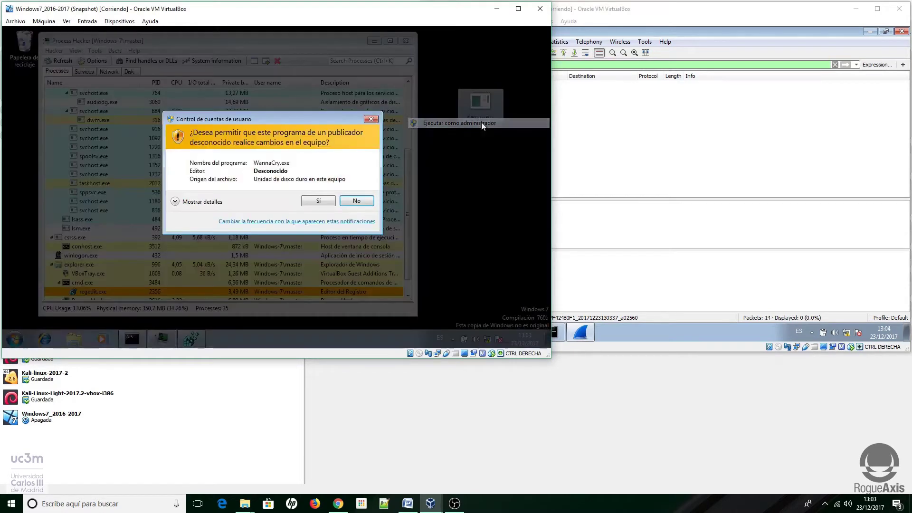
{"action": "left_click", "coordinate": [318, 202]}
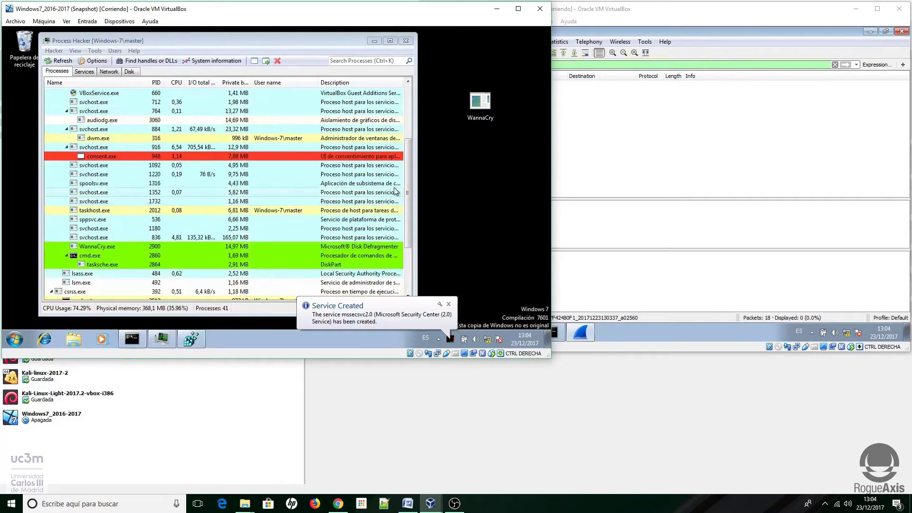
{"action": "scroll", "coordinate": [410, 238], "scroll_direction": "down", "scroll_amount": 3}
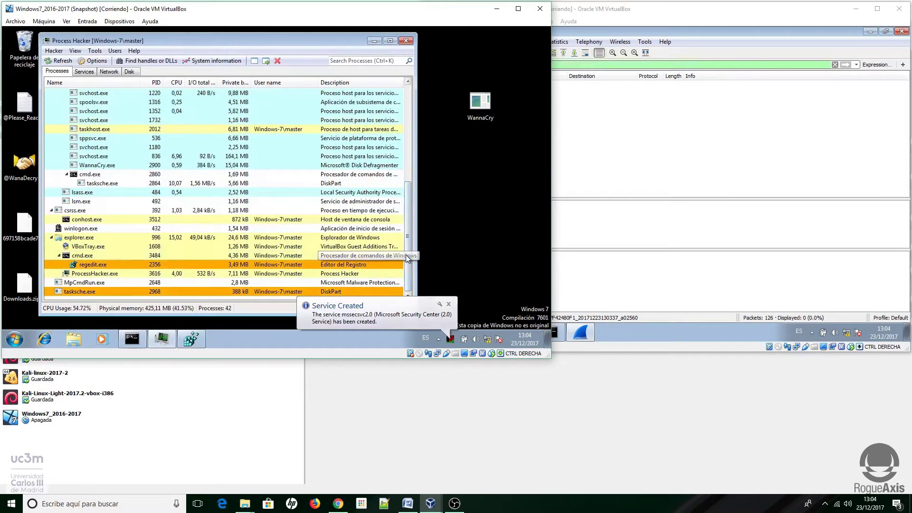
{"action": "mouse_move", "coordinate": [86, 296]}
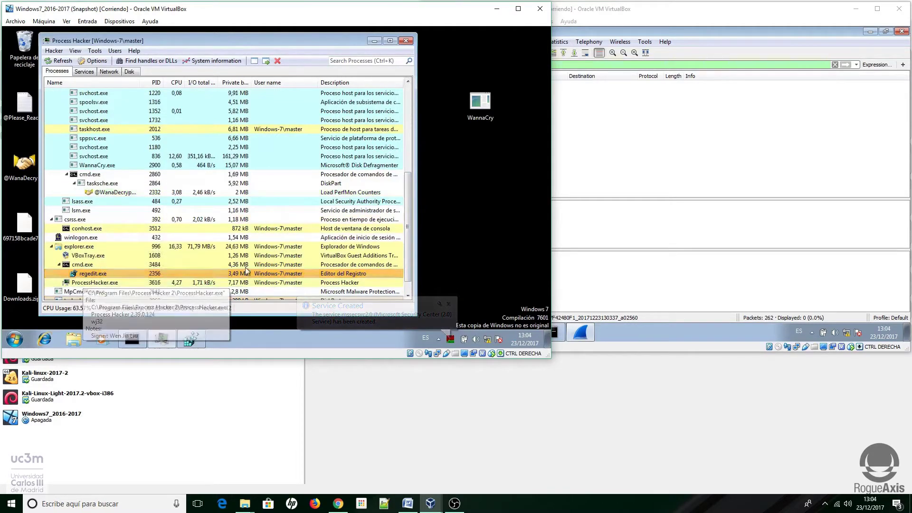
{"action": "scroll", "coordinate": [405, 219], "scroll_direction": "down", "scroll_amount": 1}
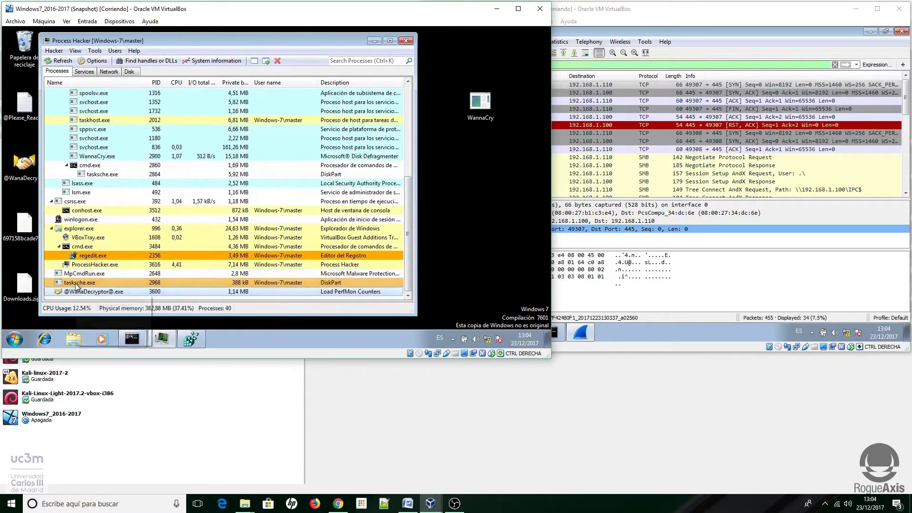
{"action": "left_click", "coordinate": [375, 40]}
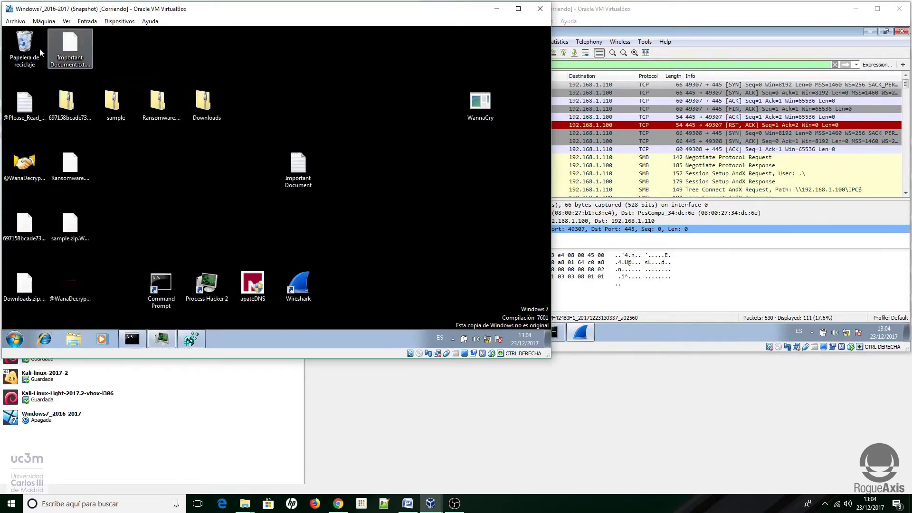
{"action": "double_click", "coordinate": [67, 287]}
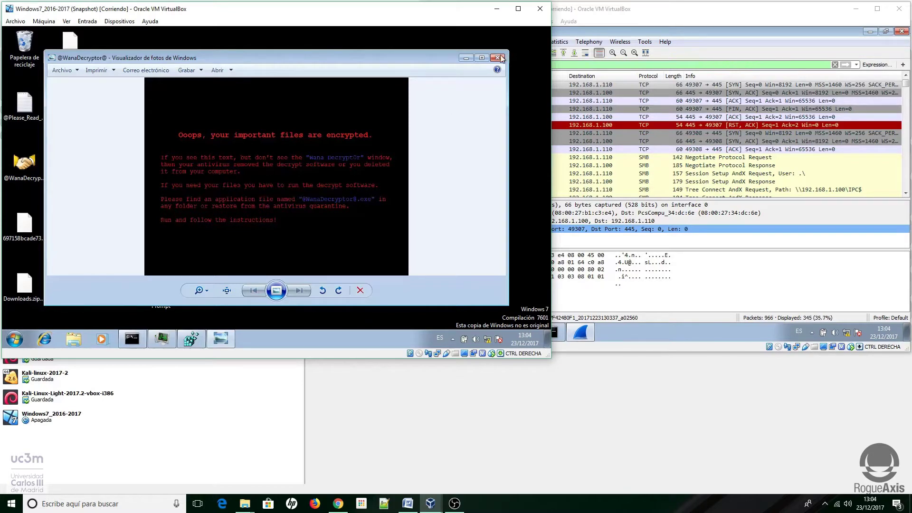
{"action": "left_click", "coordinate": [498, 57]}
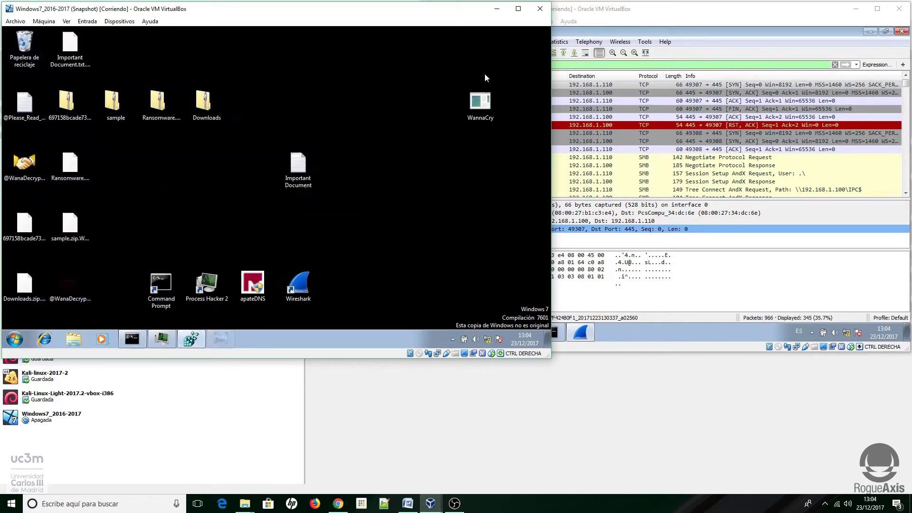
Select the encrypted Important Document.txt.WNCRY file and drag it toward the top-left of the desktop.
{"action": "left_click", "coordinate": [87, 62]}
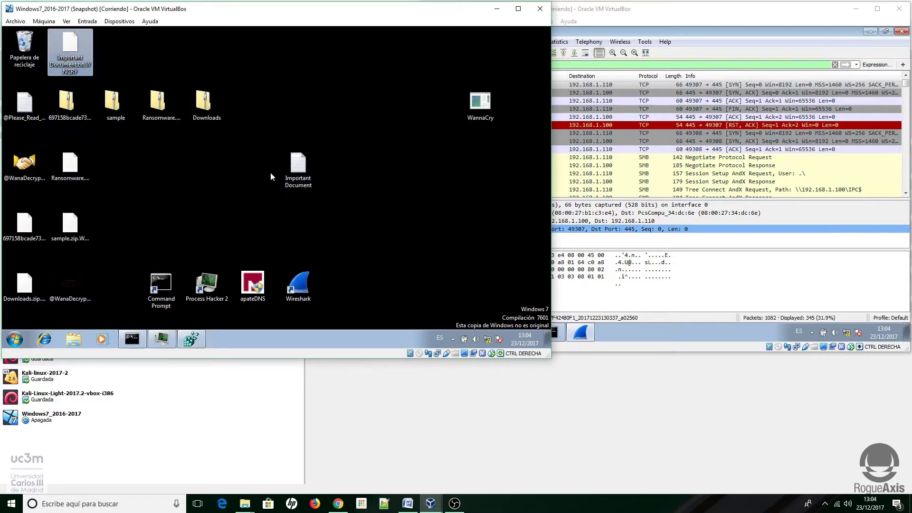
{"action": "left_click", "coordinate": [314, 185]}
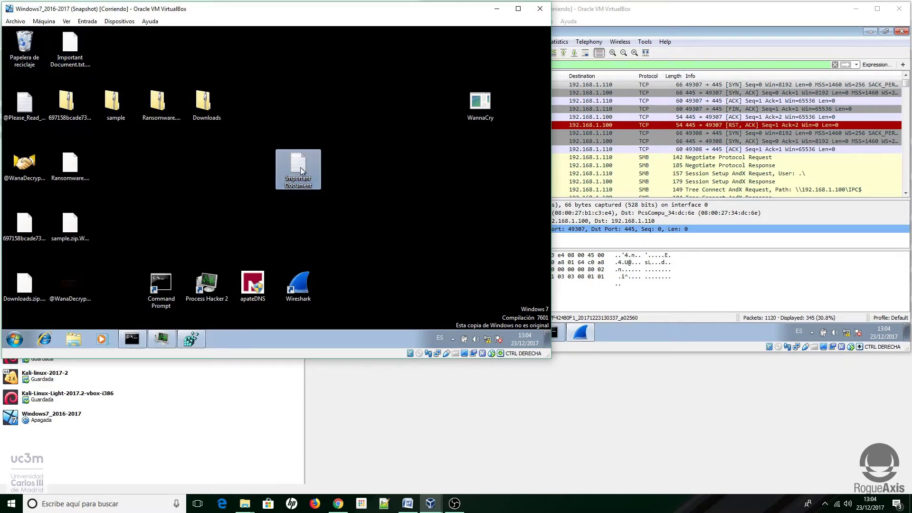
{"action": "left_click_drag", "start_coordinate": [290, 187], "coordinate": [122, 56]}
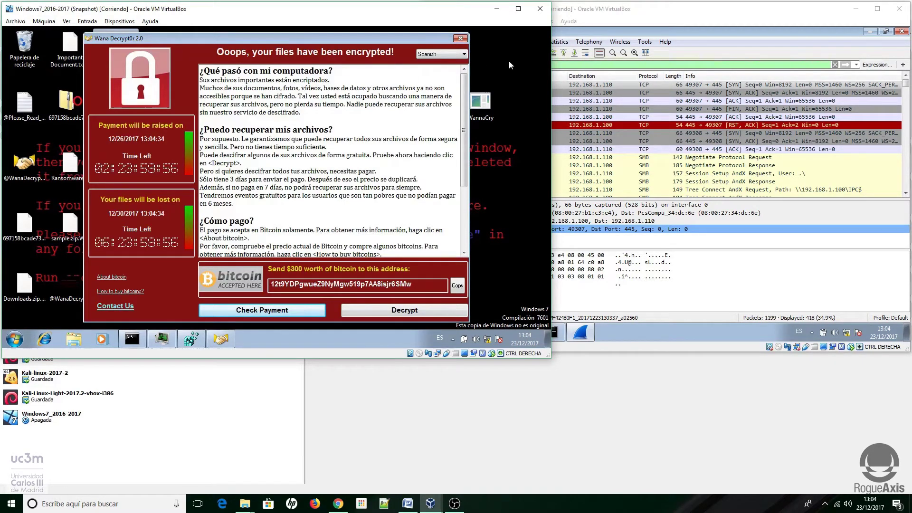
Refresh the Registry Editor's Run key to reveal WannaCry's tasksche.exe startup entry, then switch to the WANNA1 VM.
{"action": "left_click", "coordinate": [191, 339]}
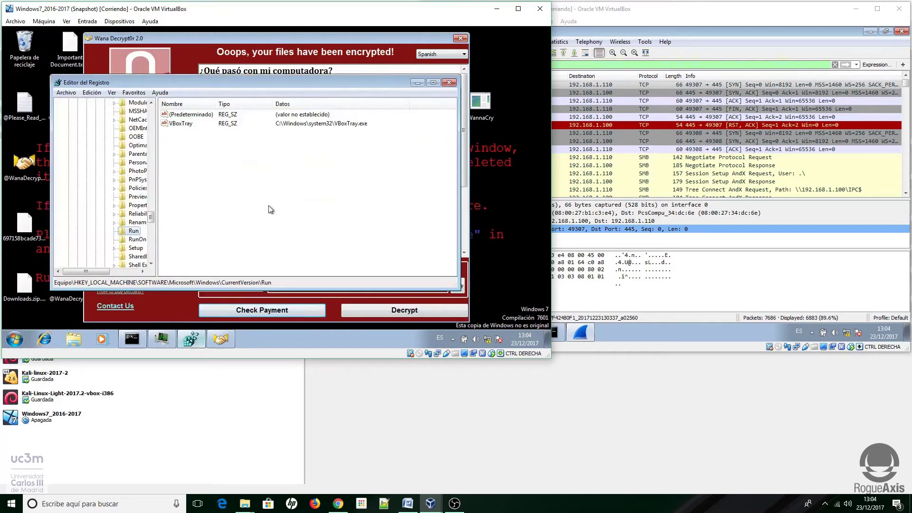
{"action": "left_click", "coordinate": [263, 193]}
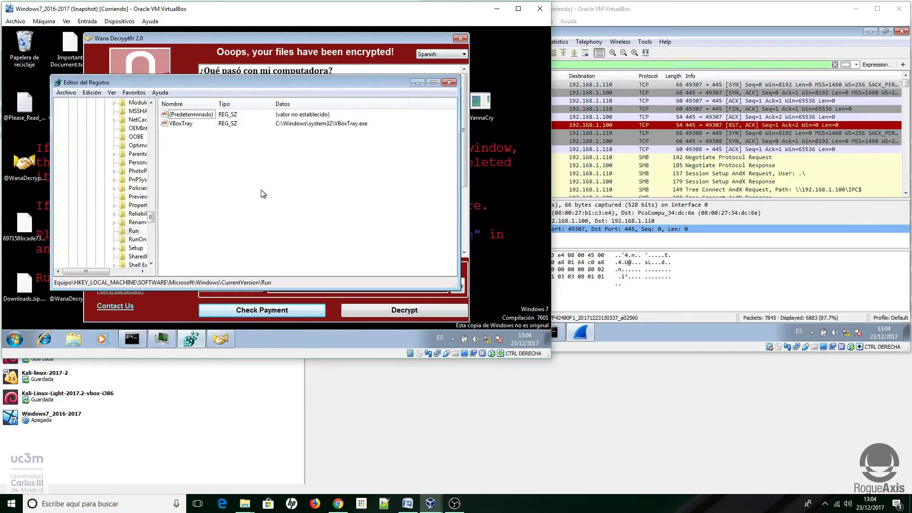
{"action": "key", "text": "F5"}
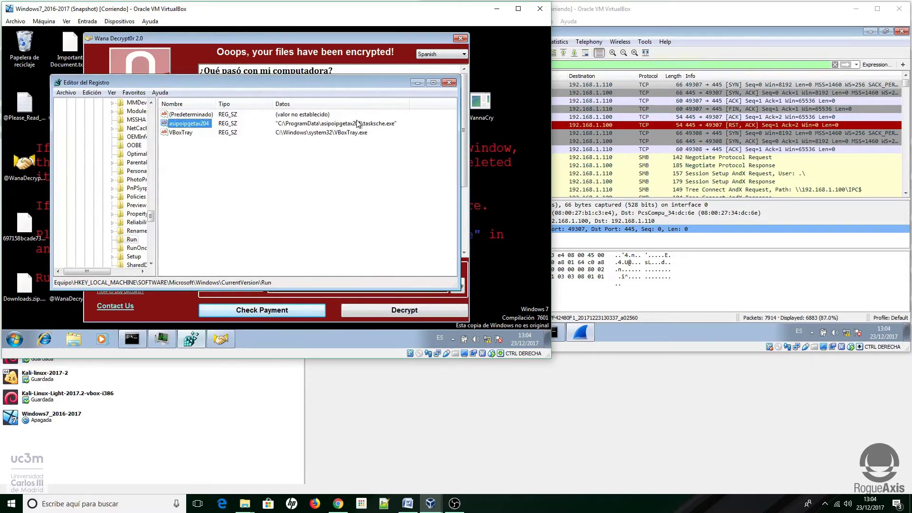
{"action": "left_click", "coordinate": [415, 85]}
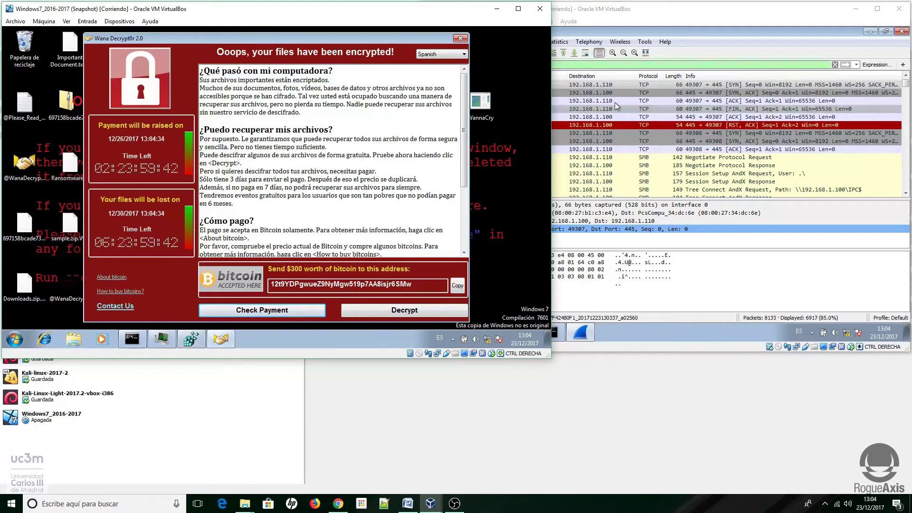
{"action": "left_click", "coordinate": [651, 24]}
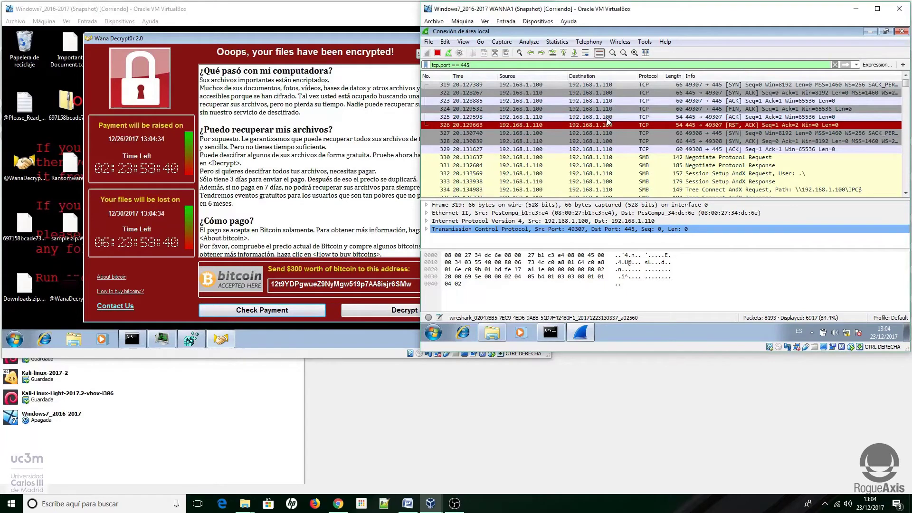
Enable Wireshark auto-scroll to follow the newest port 445 SMB packets and review the packet list.
{"action": "left_click", "coordinate": [486, 43]}
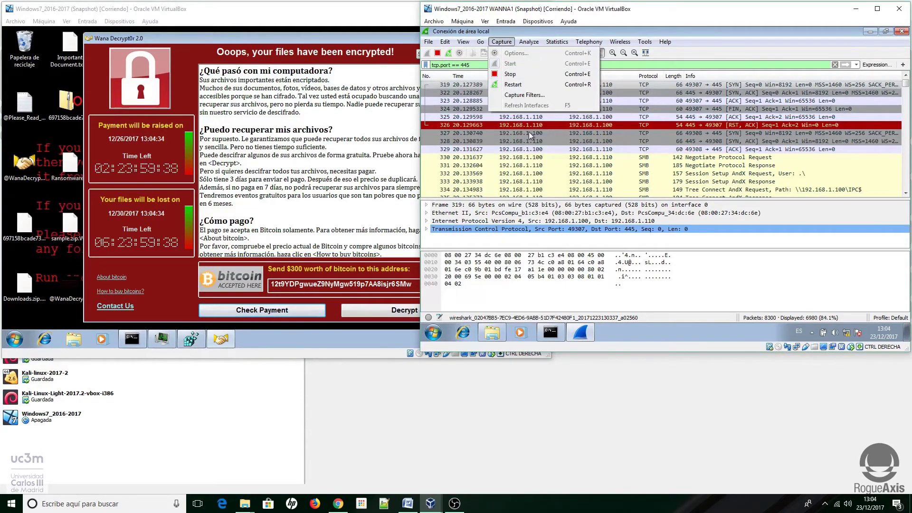
{"action": "left_click", "coordinate": [512, 165]}
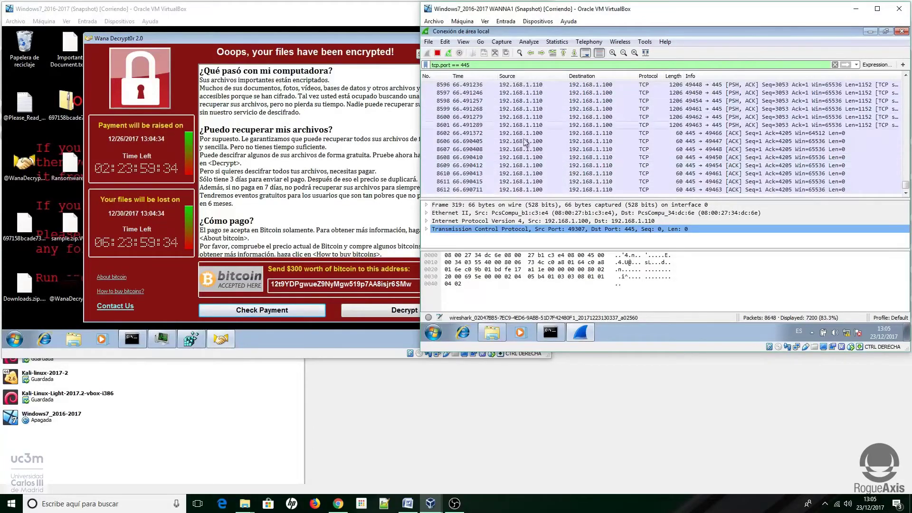
{"action": "left_click_drag", "start_coordinate": [905, 187], "coordinate": [907, 114]}
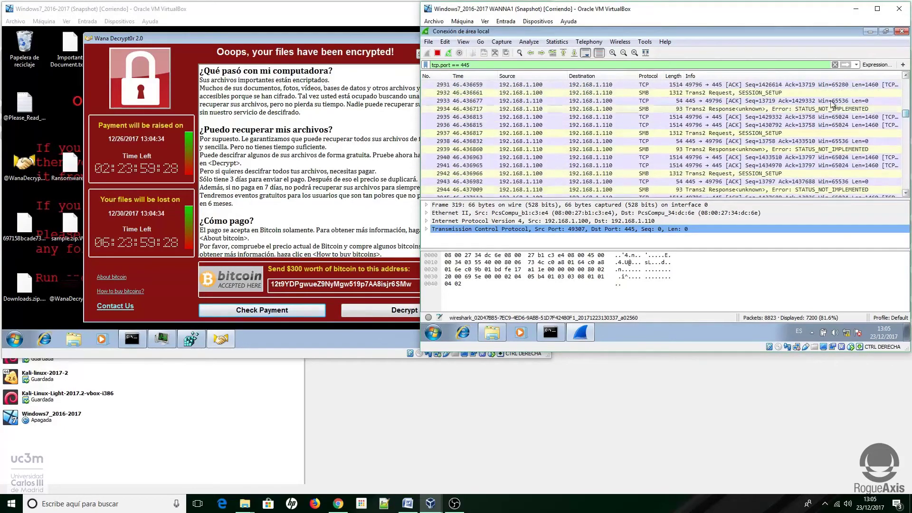
Minimize Wireshark and bring each VM's Wana Decrypt0r ransom screen to the front in turn.
{"action": "left_click", "coordinate": [870, 31]}
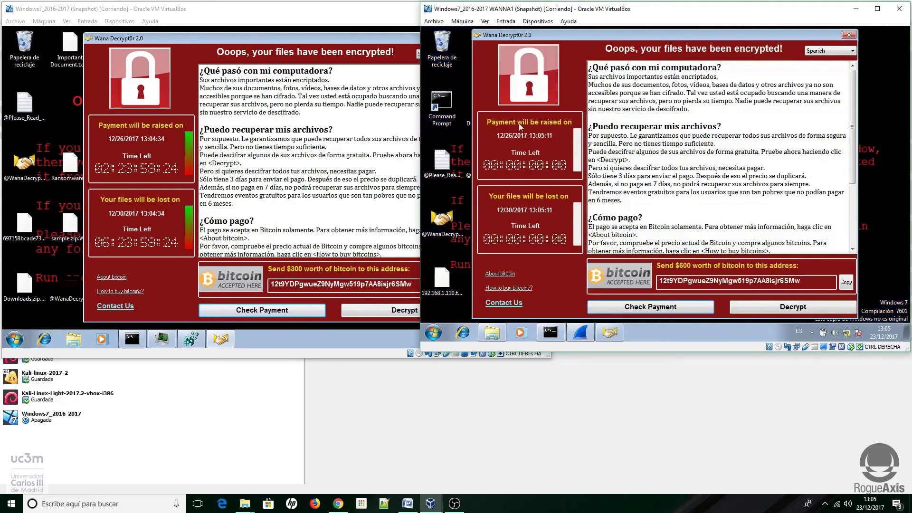
{"action": "left_click", "coordinate": [281, 35]}
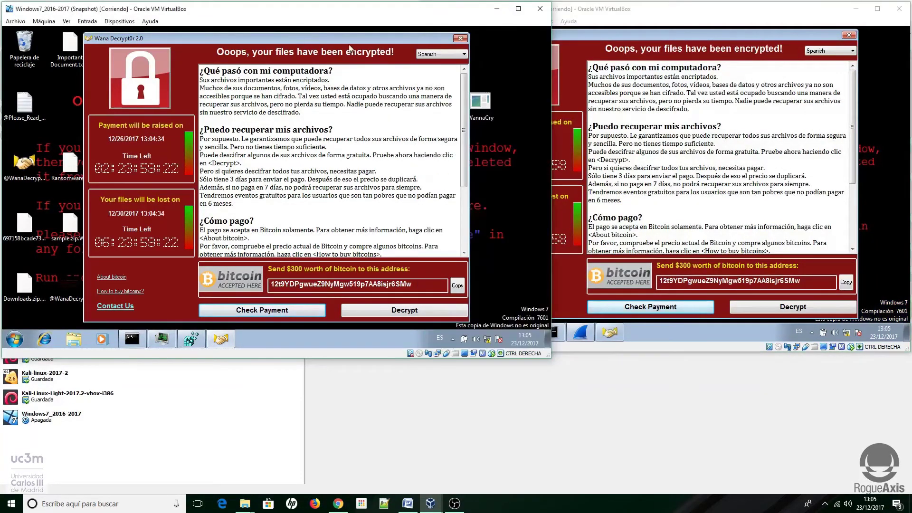
{"action": "left_click", "coordinate": [716, 48]}
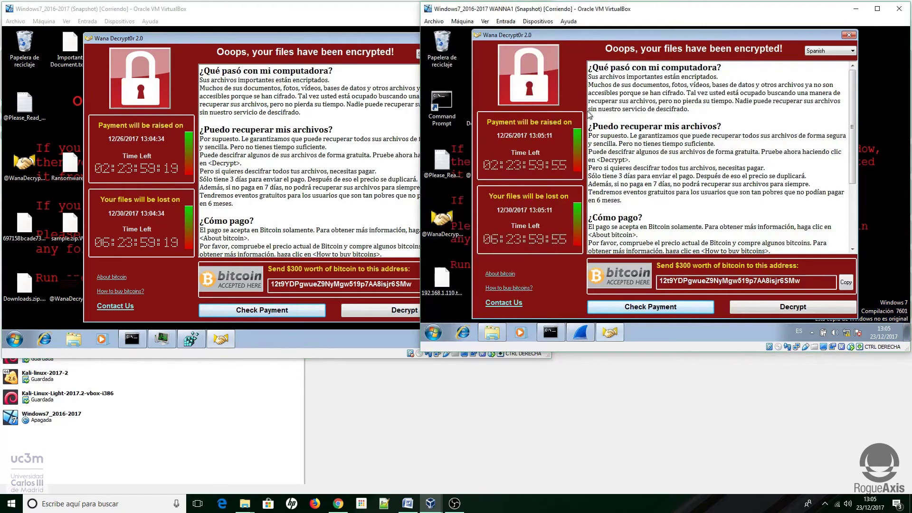